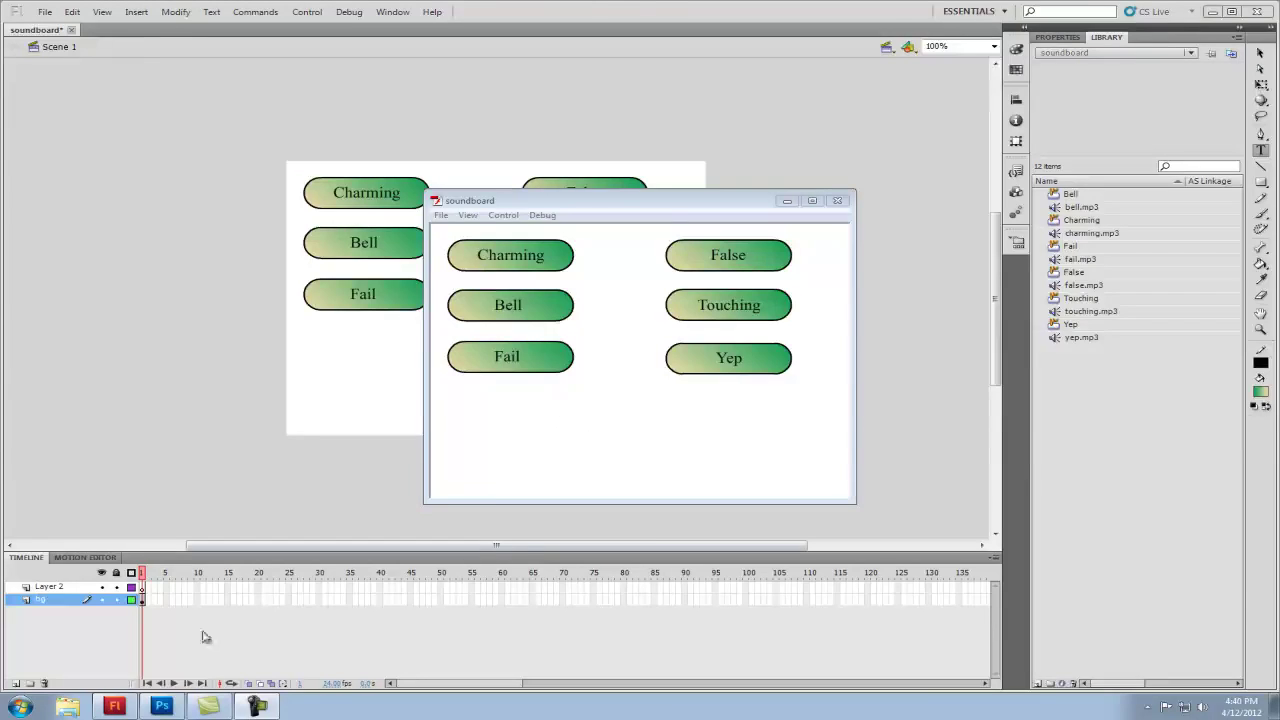
Step: Switch to Photoshop and refine the edge of the man's selection with Smooth 45 and Feather 1.6 px
click(160, 707)
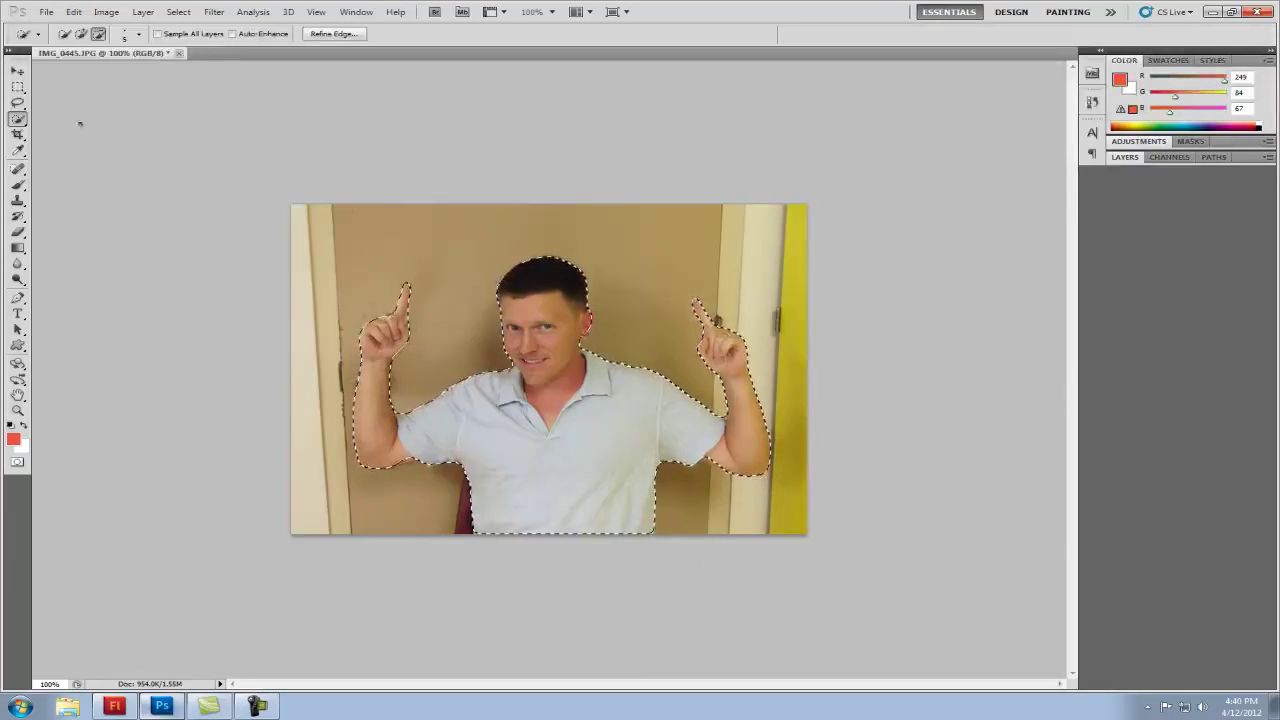
drag(17, 118, 58, 120)
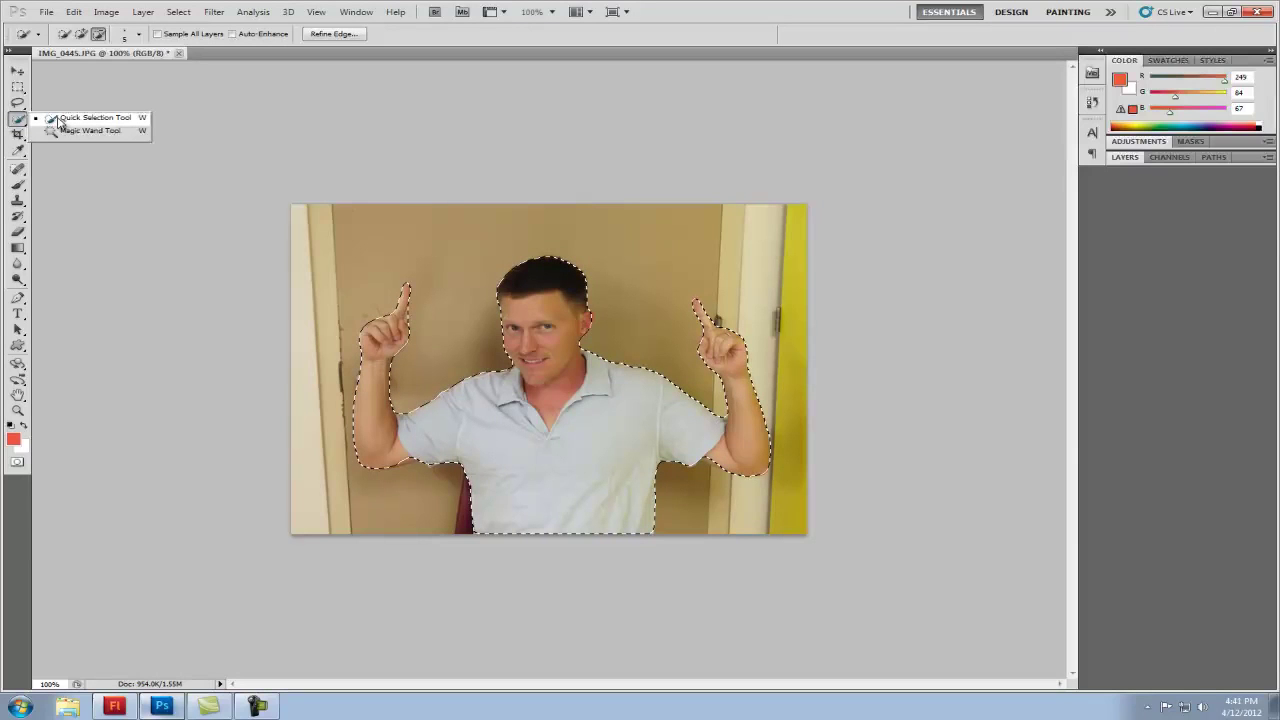
click(60, 118)
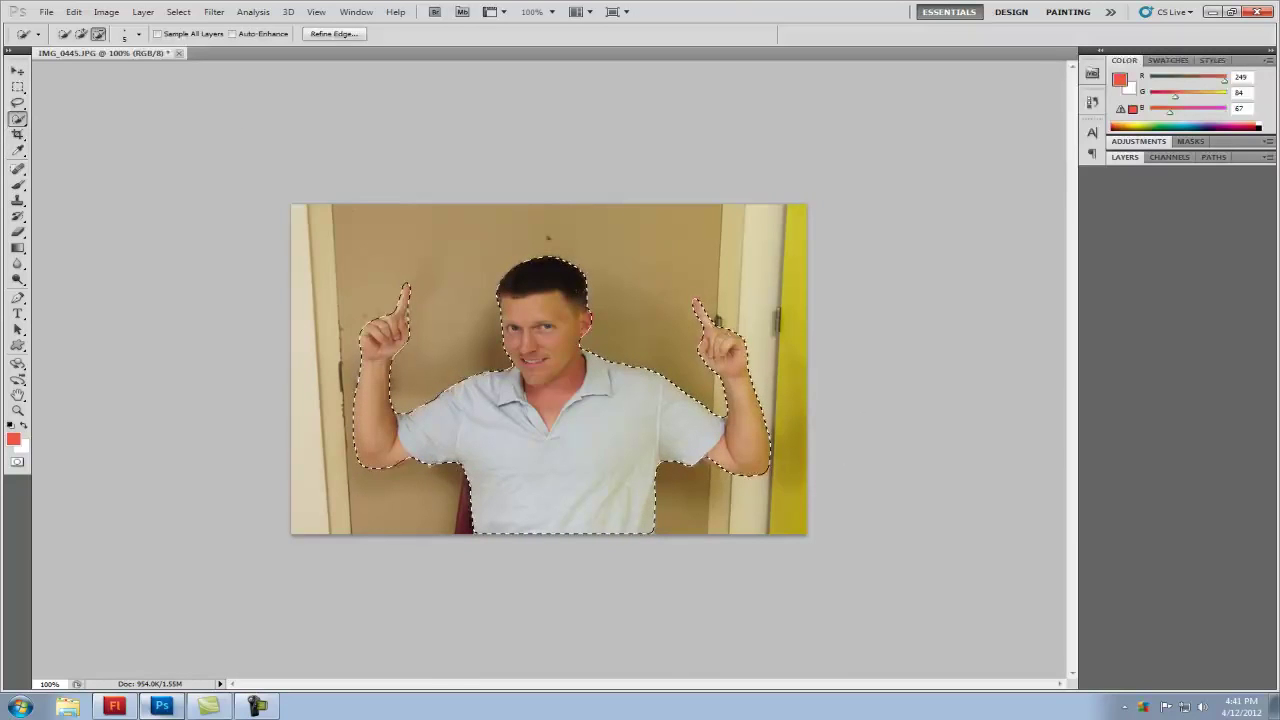
click(334, 33)
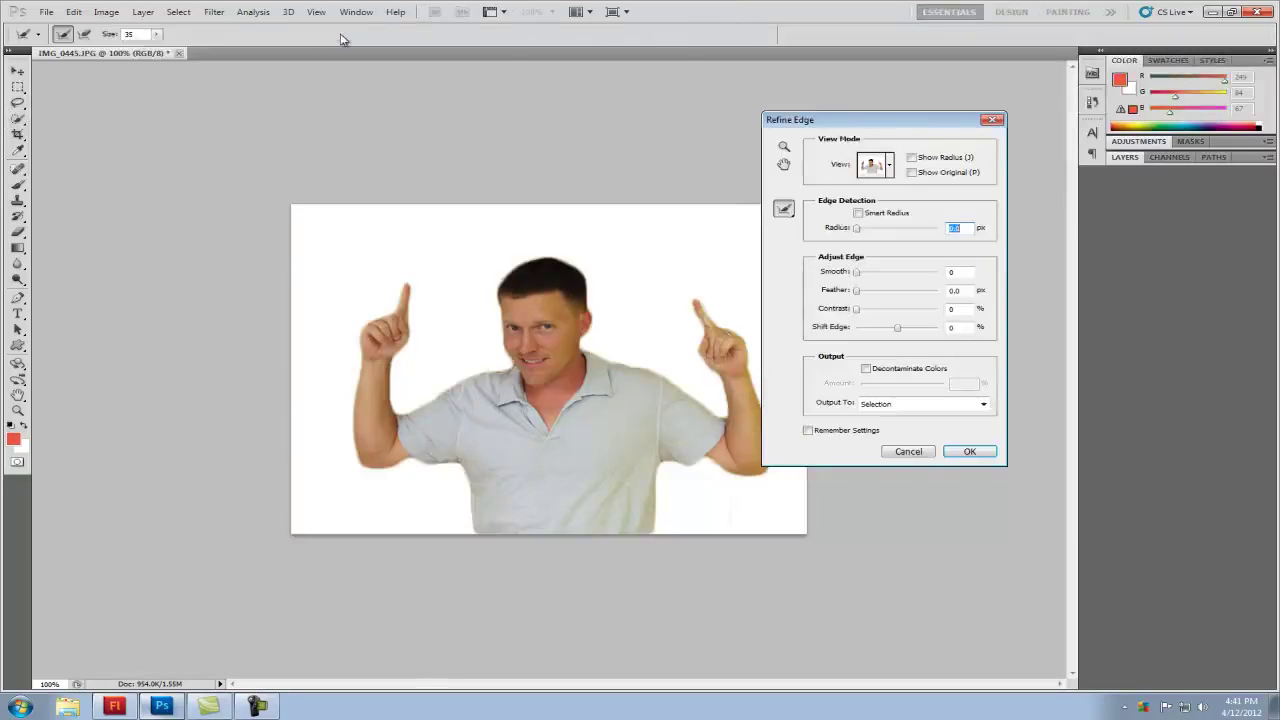
drag(891, 126, 955, 149)
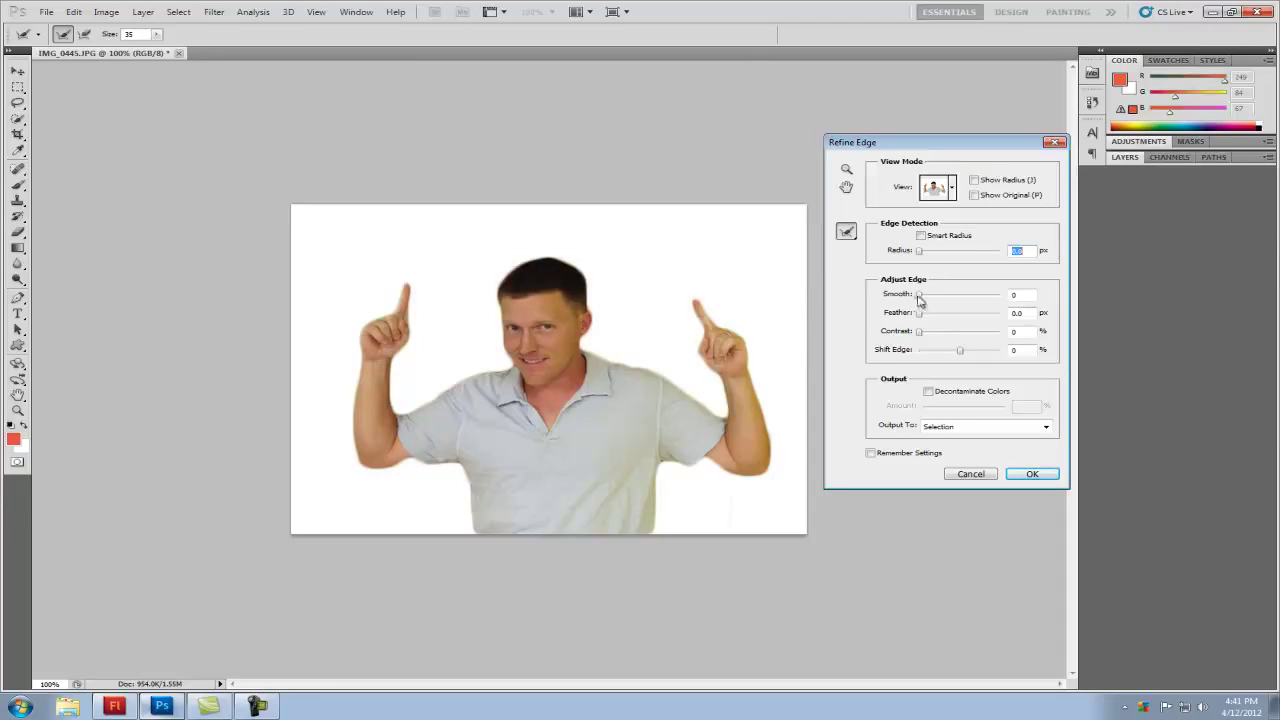
mouse_move(918, 303)
mouse_down()
mouse_move(962, 306)
mouse_move(956, 297)
mouse_move(940, 319)
mouse_move(955, 318)
mouse_move(929, 318)
mouse_up()
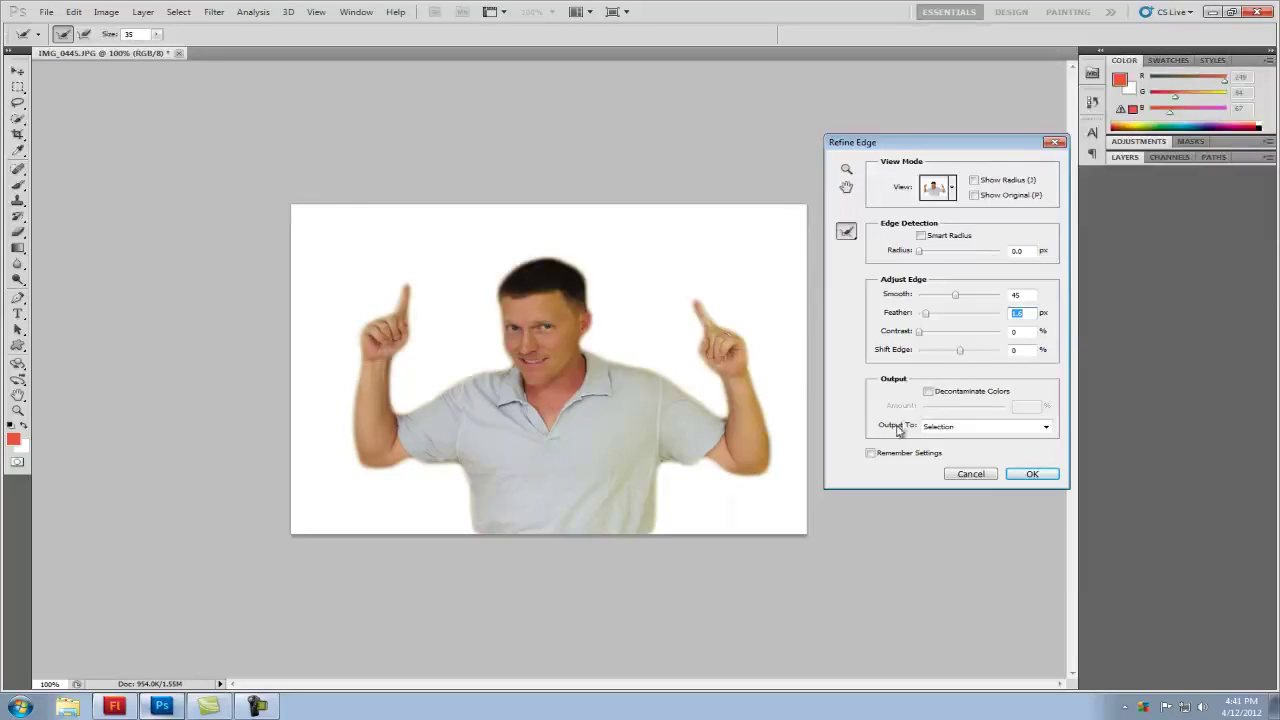
Step: Output the refined selection to a new document
click(1046, 427)
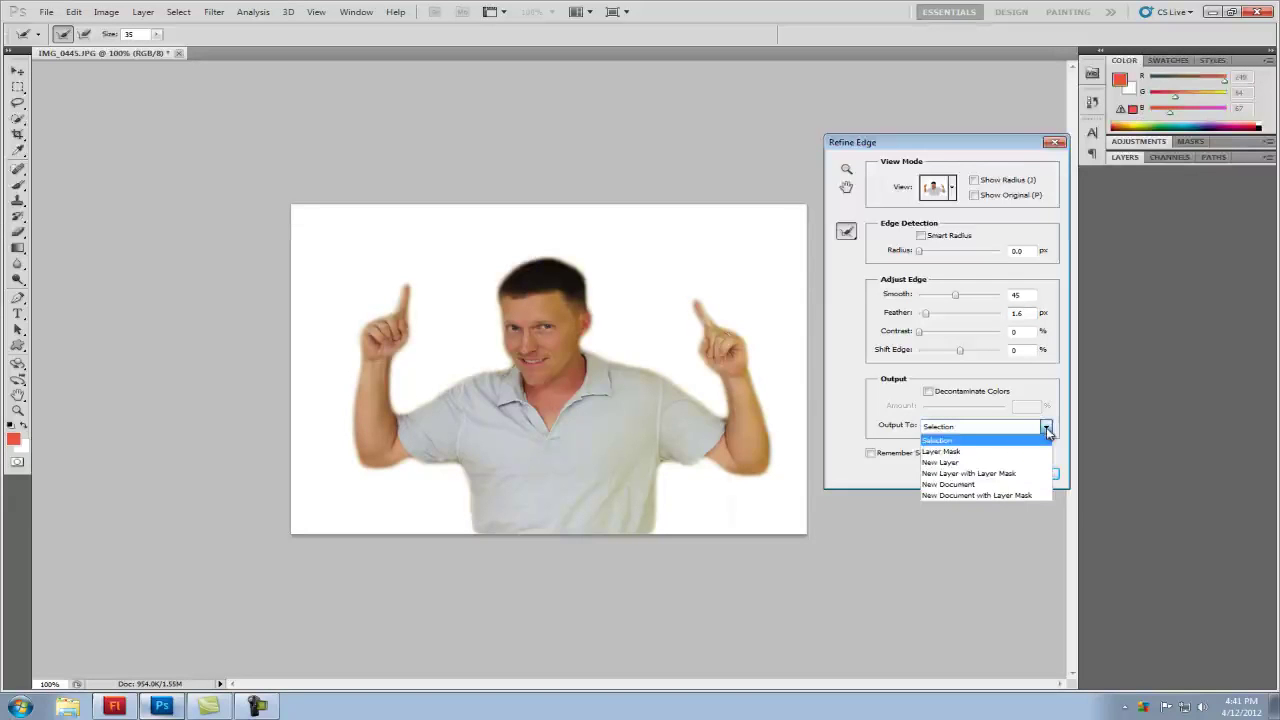
click(951, 486)
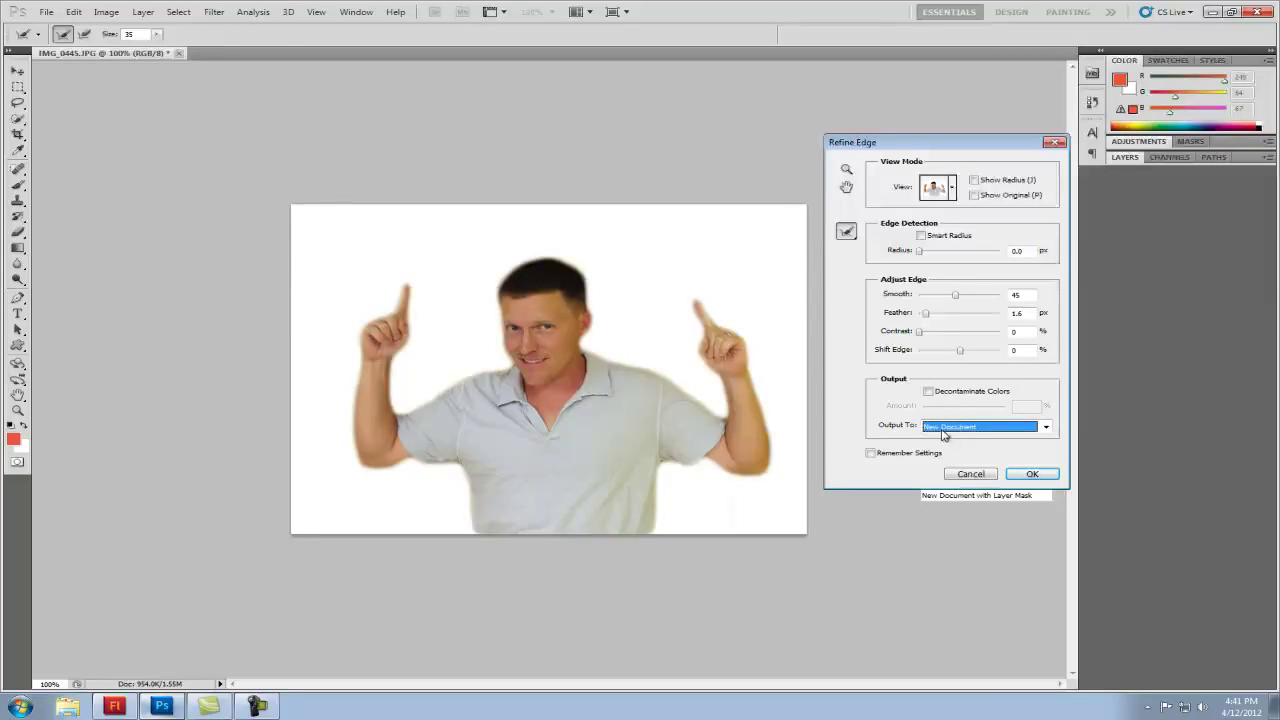
click(1032, 474)
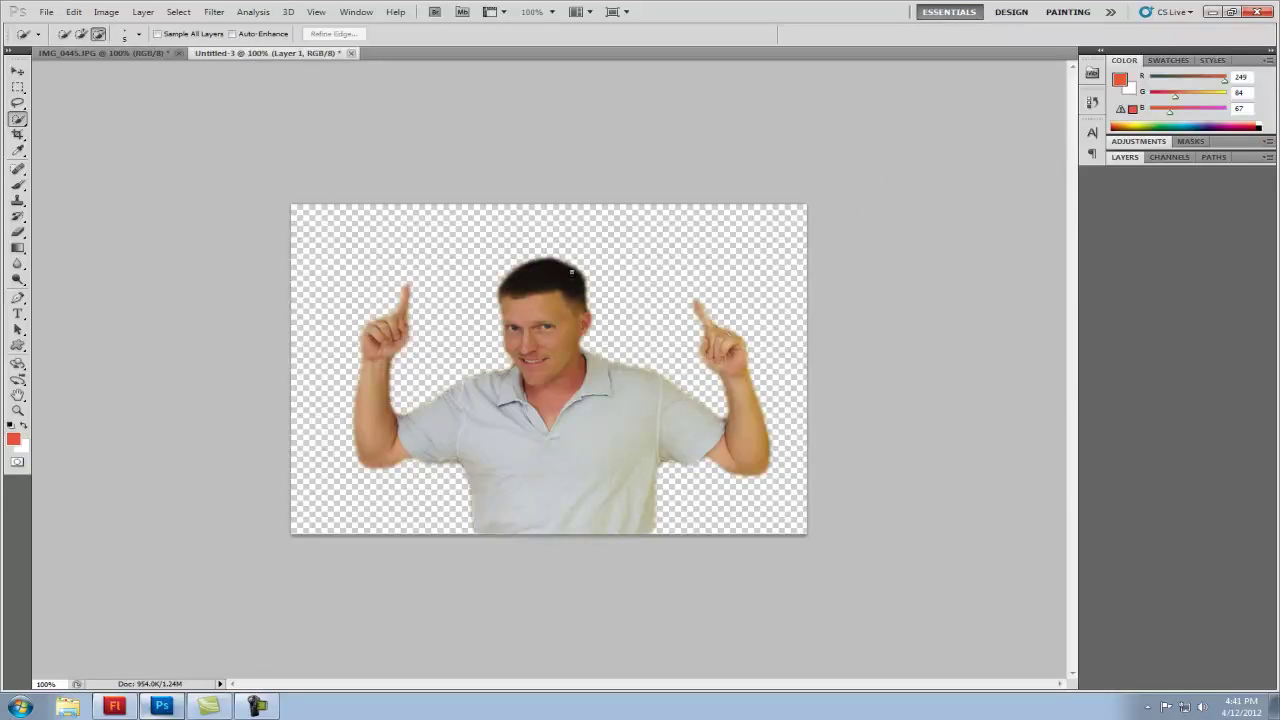
Step: Save the cut-out document as soundboardpic in Photoshop format in the Soundboard folder, replacing the existing file
click(46, 11)
click(90, 221)
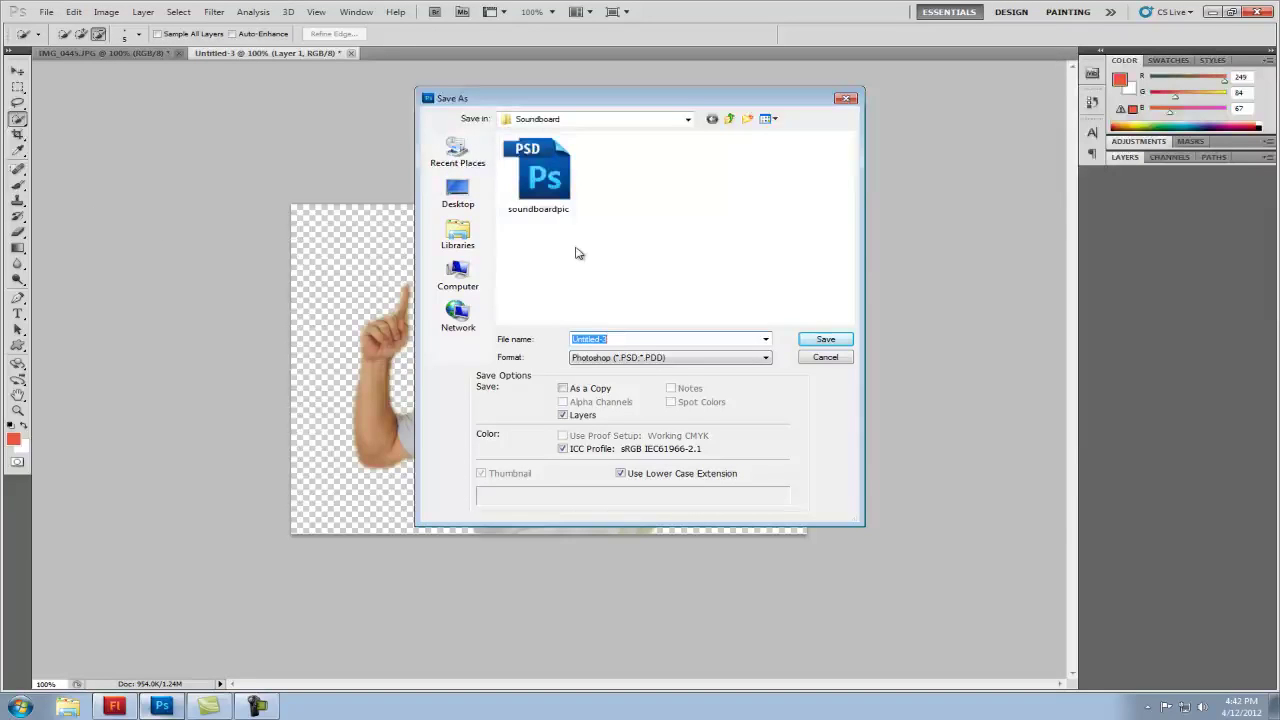
click(543, 175)
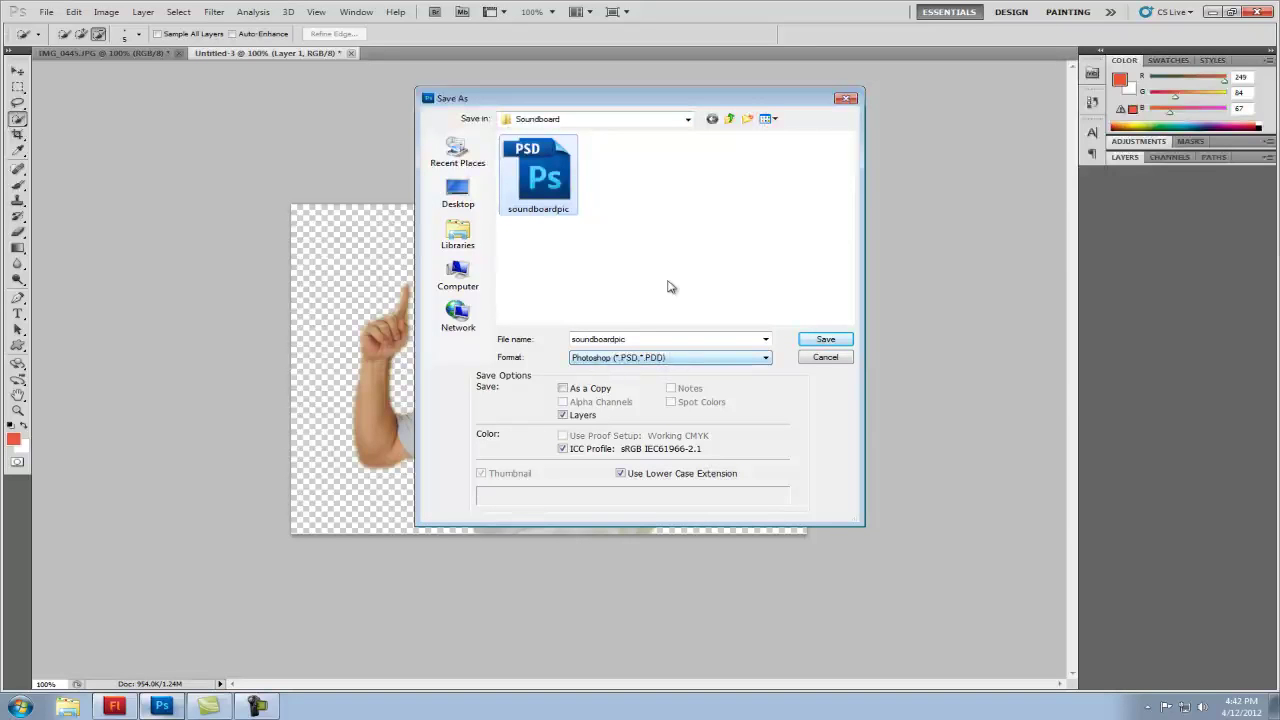
click(819, 348)
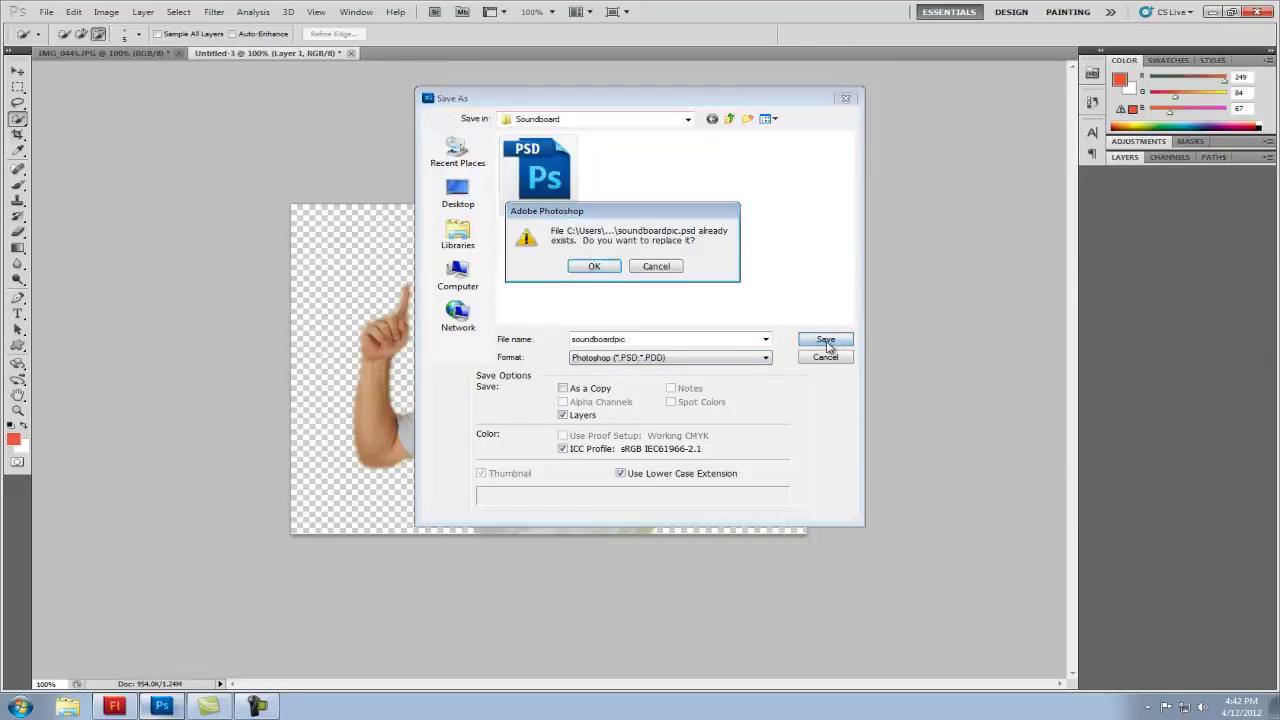
click(594, 266)
click(810, 225)
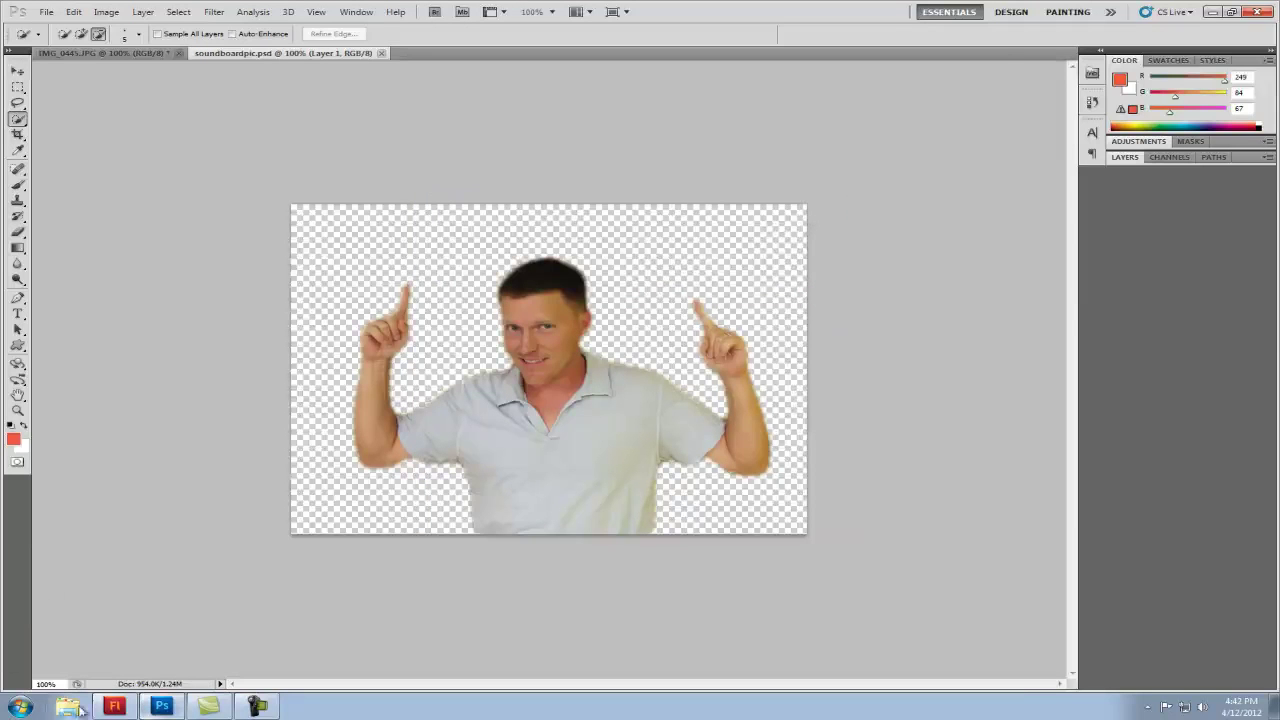
Step: Switch to Flash, close the soundboard preview, and import soundboardpic.psd with its Layer 1 into the library
click(114, 706)
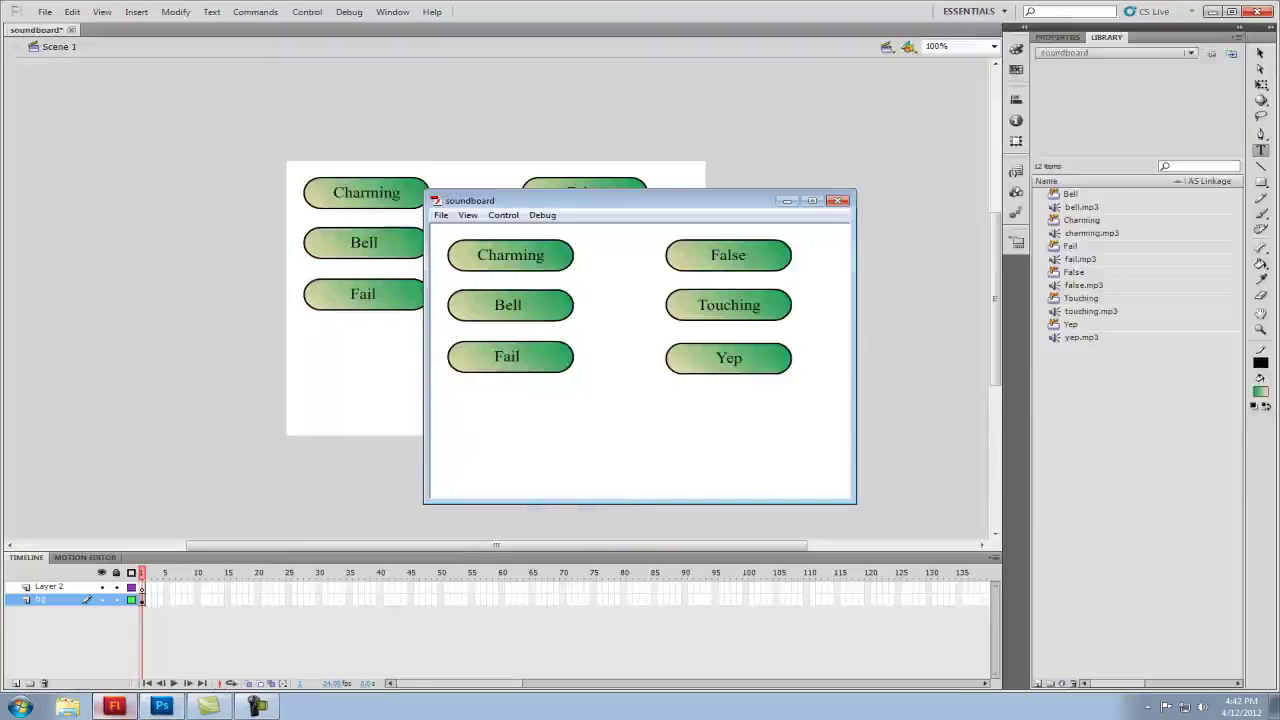
click(840, 202)
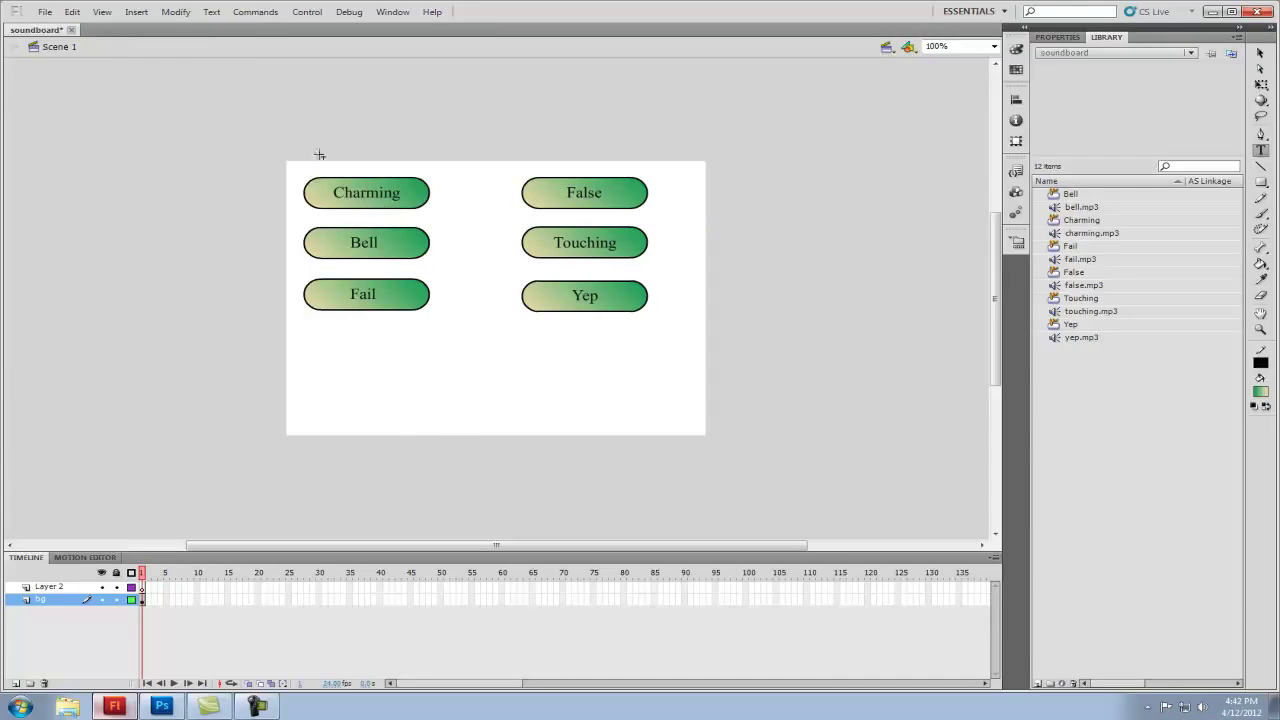
click(45, 12)
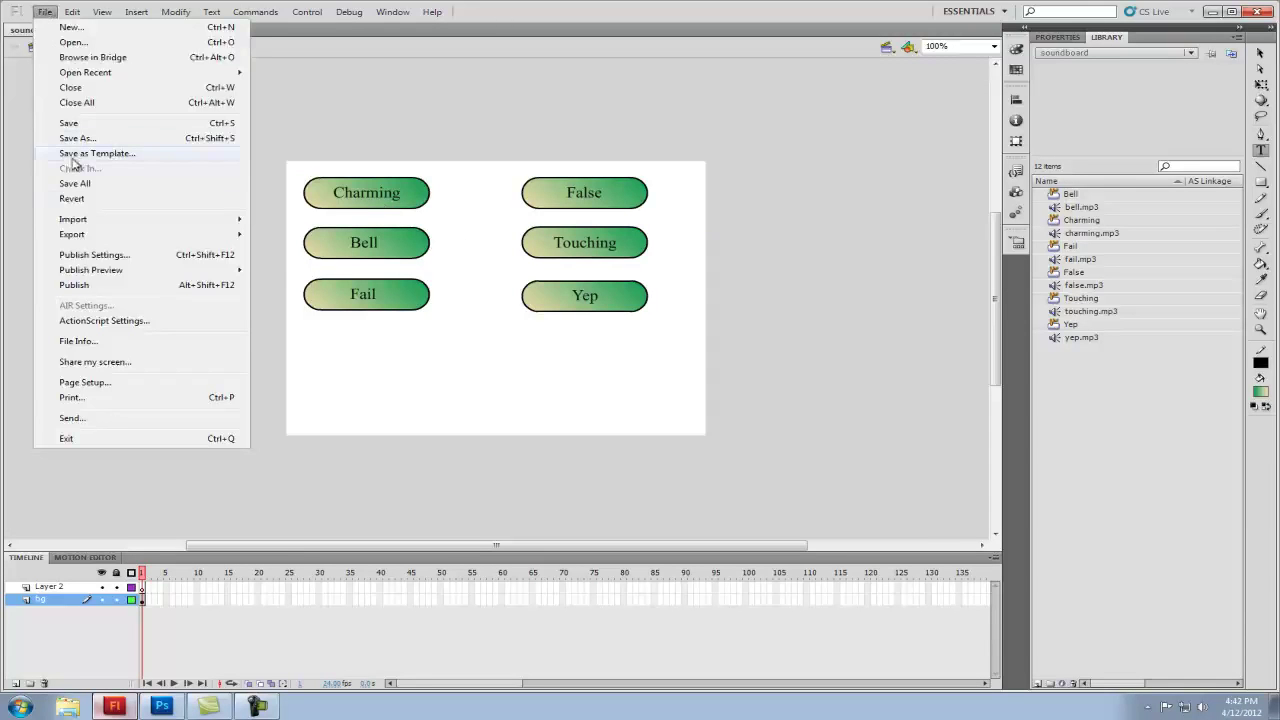
mouse_move(163, 228)
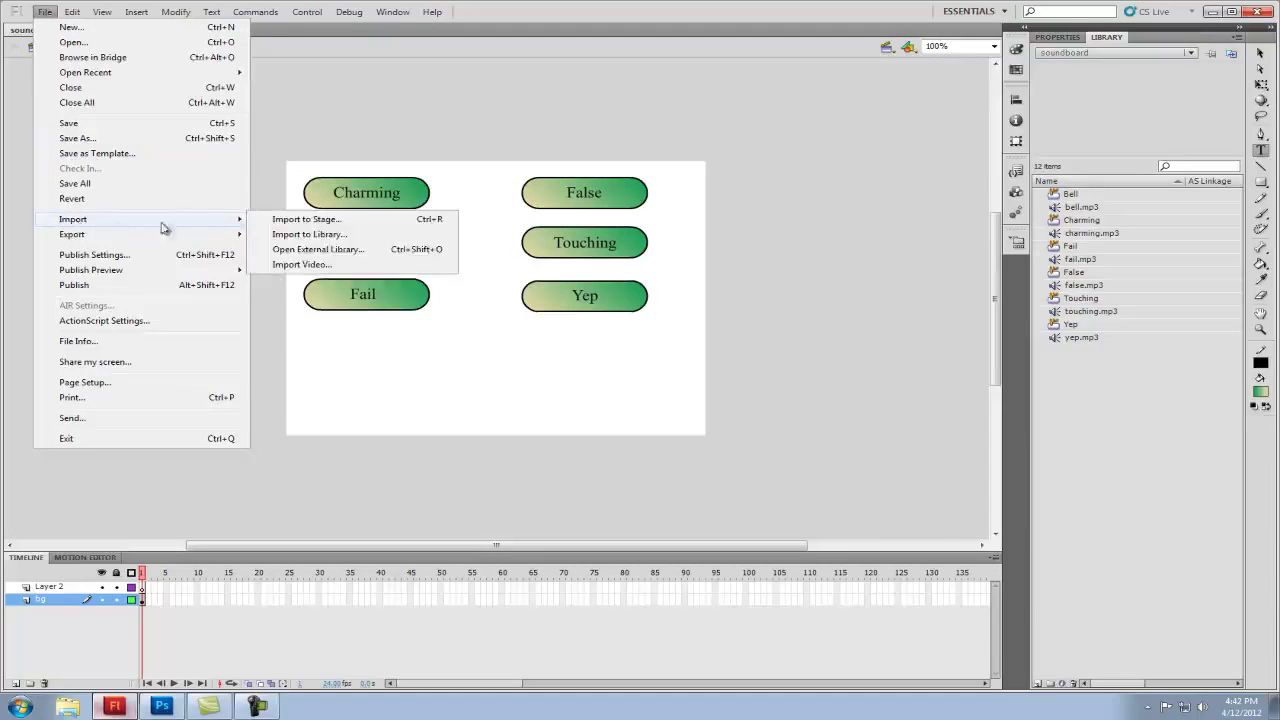
click(315, 236)
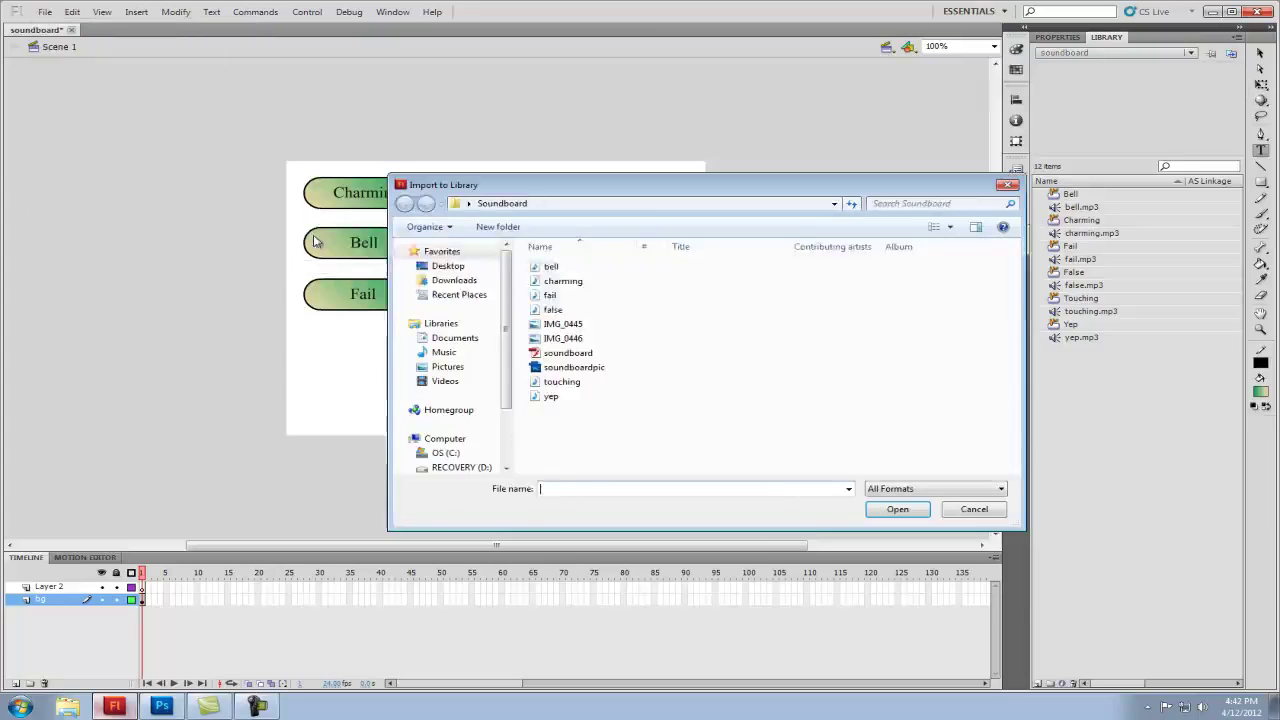
click(572, 368)
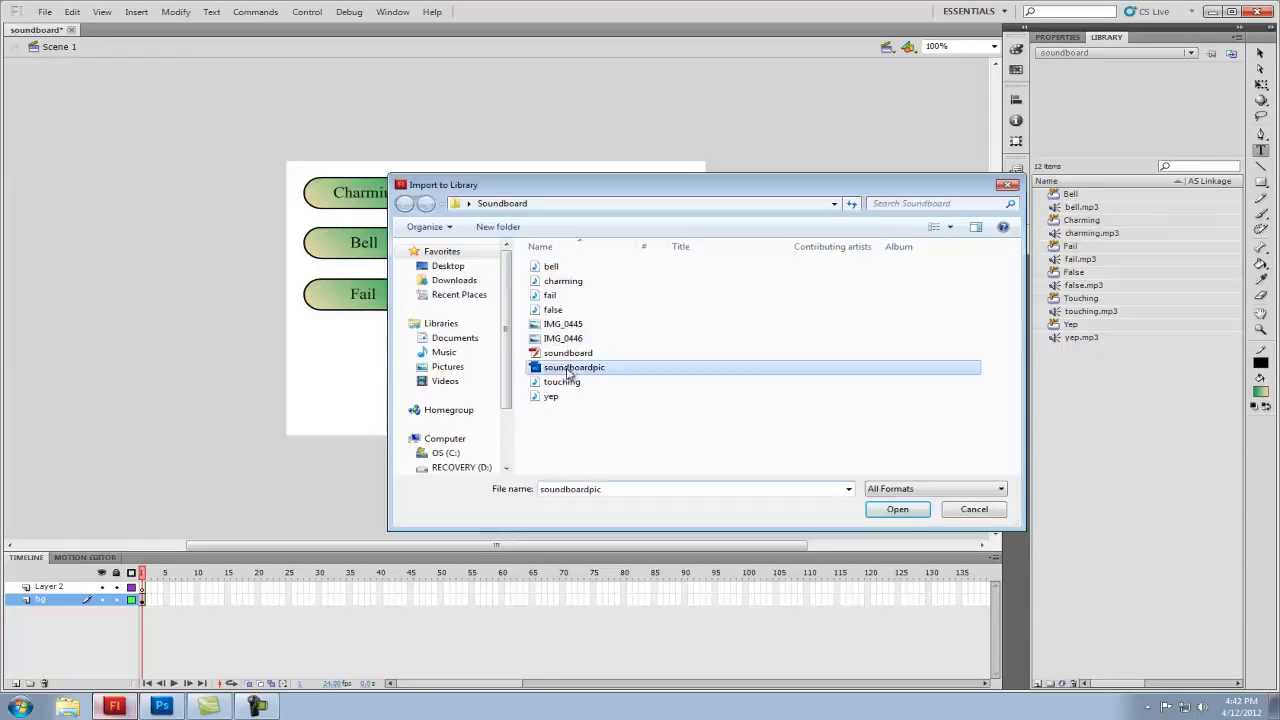
click(897, 510)
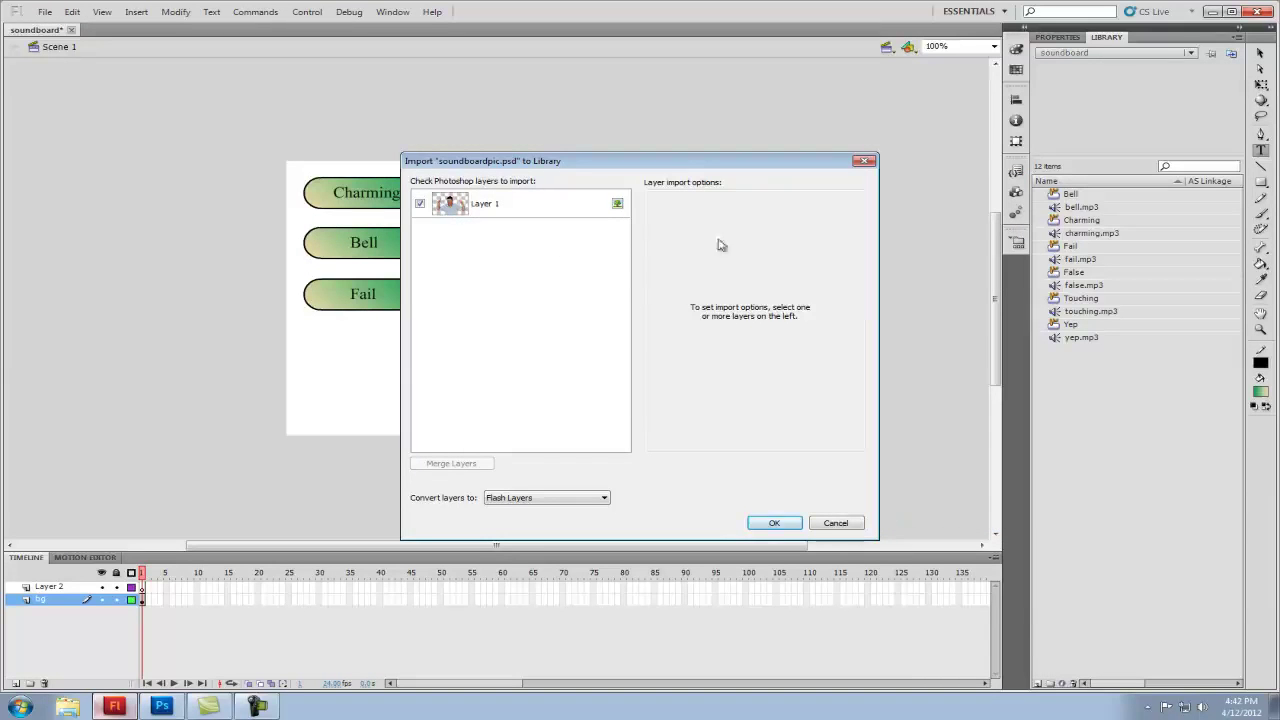
click(778, 524)
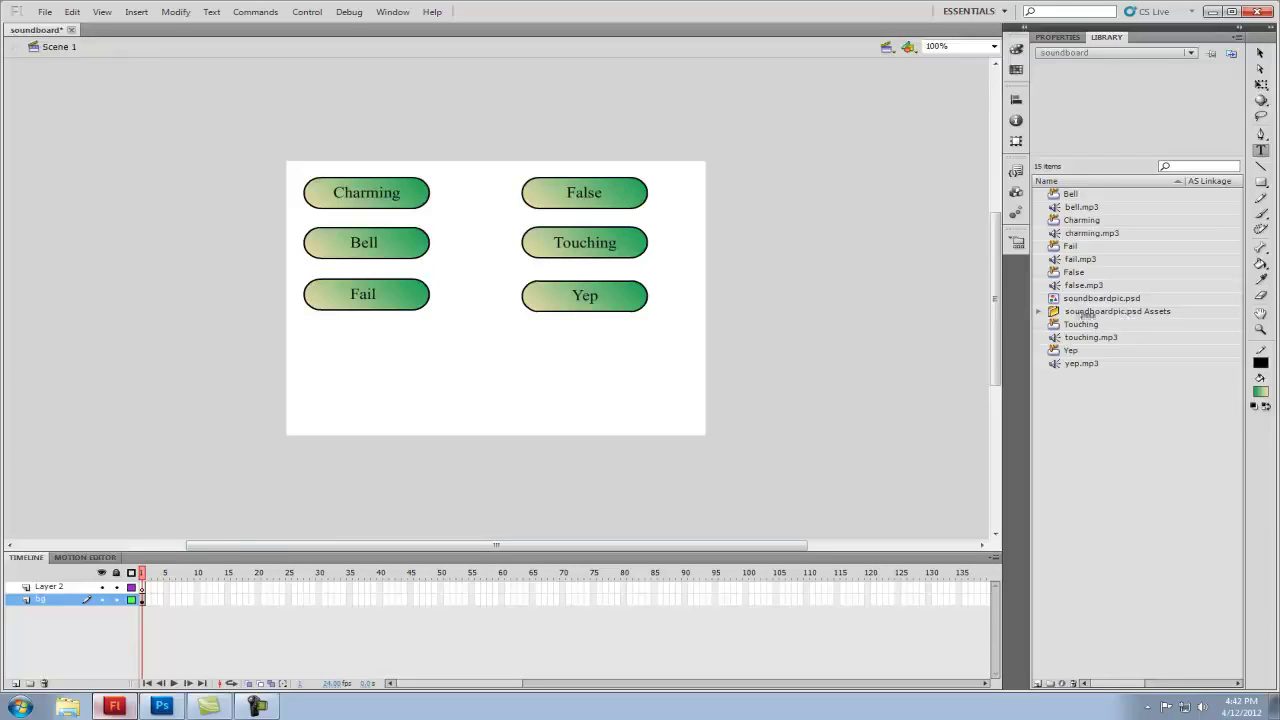
Step: Make Layer 2 the active layer and place soundboardpic.psd from the library on the stage
right_click(60, 600)
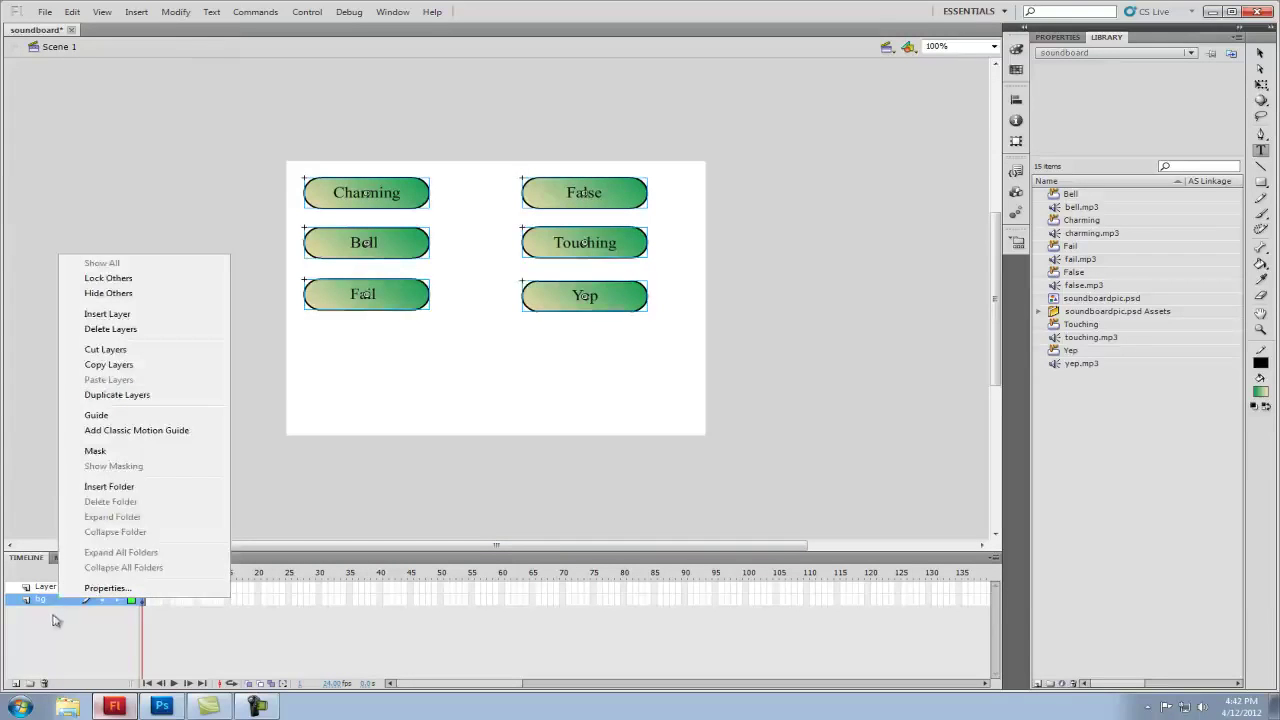
click(49, 604)
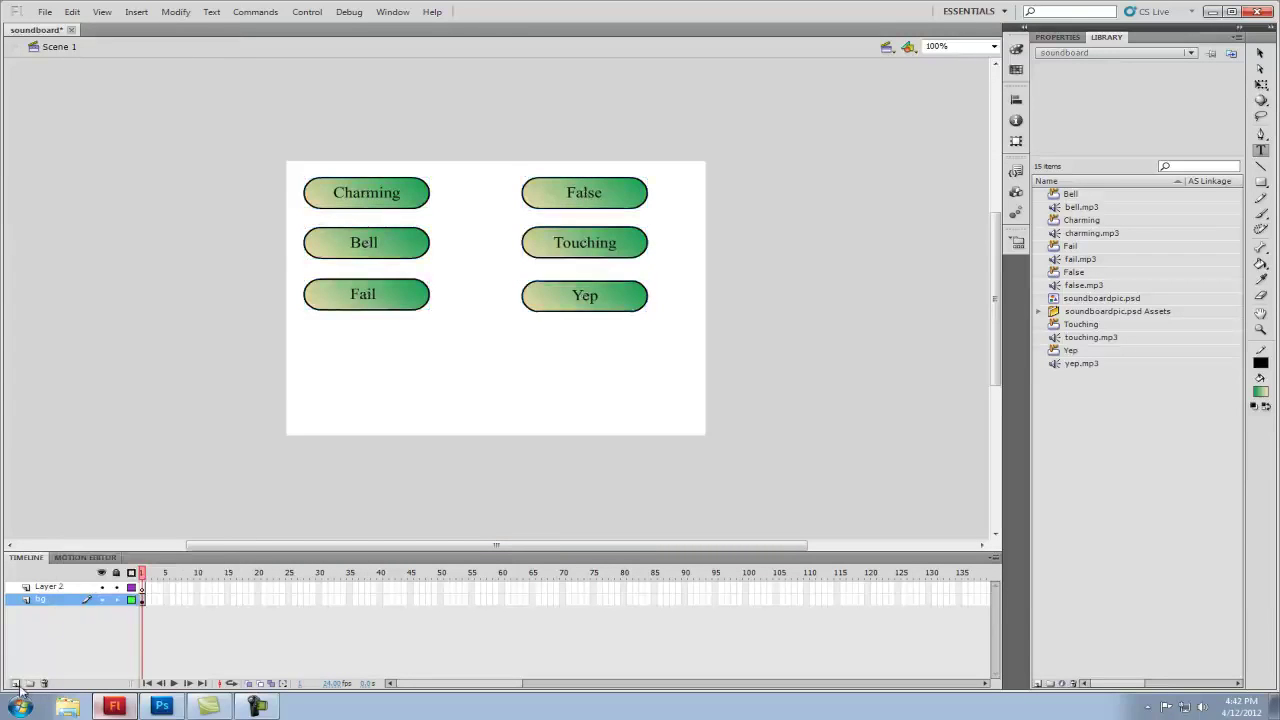
click(50, 587)
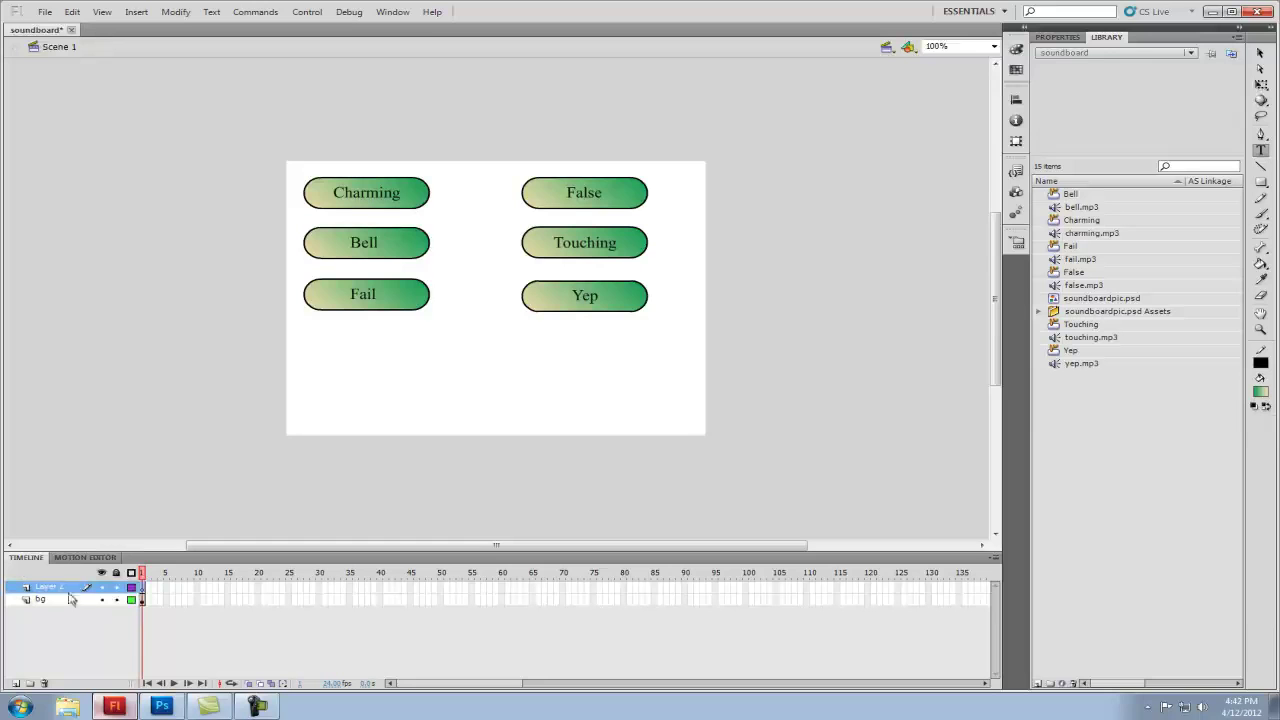
click(55, 601)
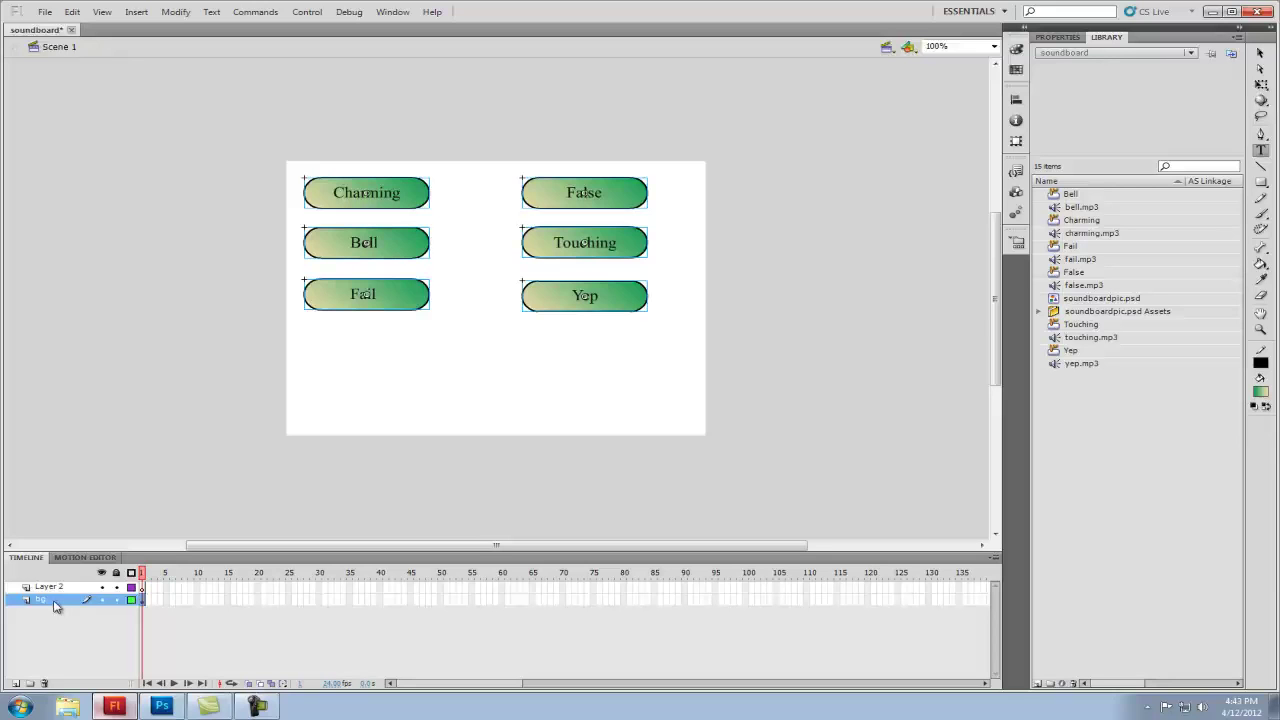
click(68, 587)
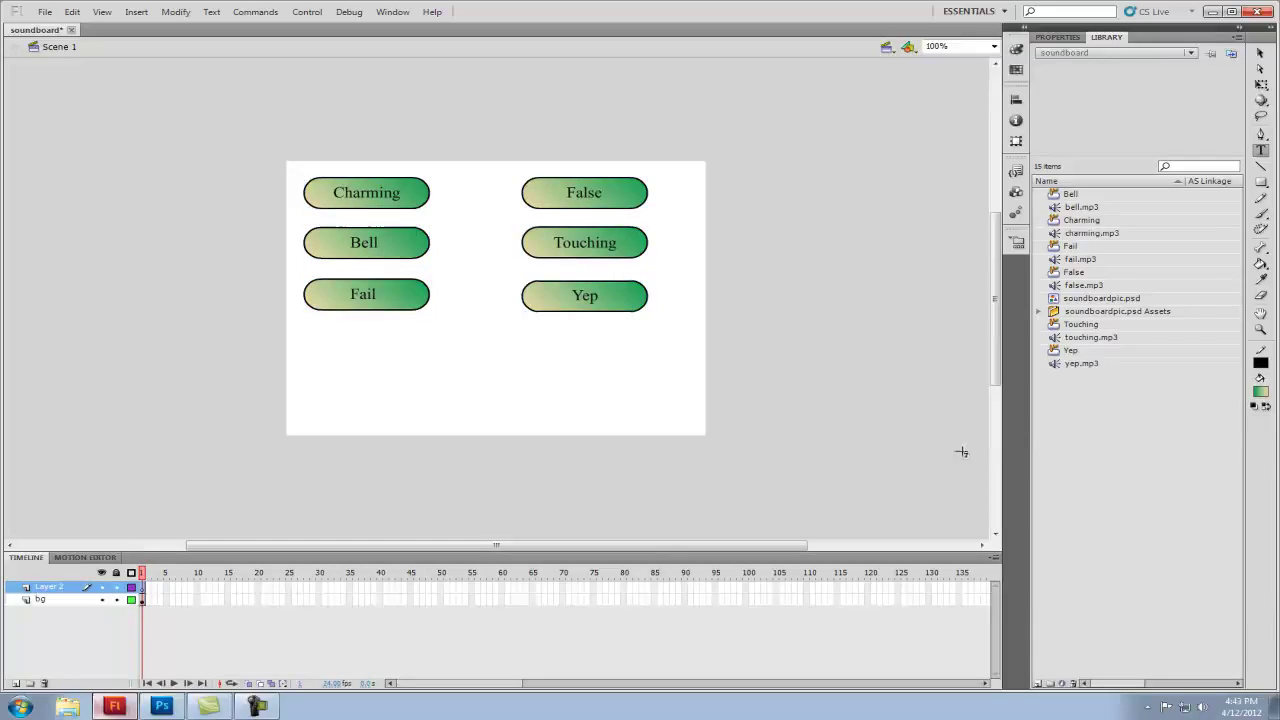
click(1110, 299)
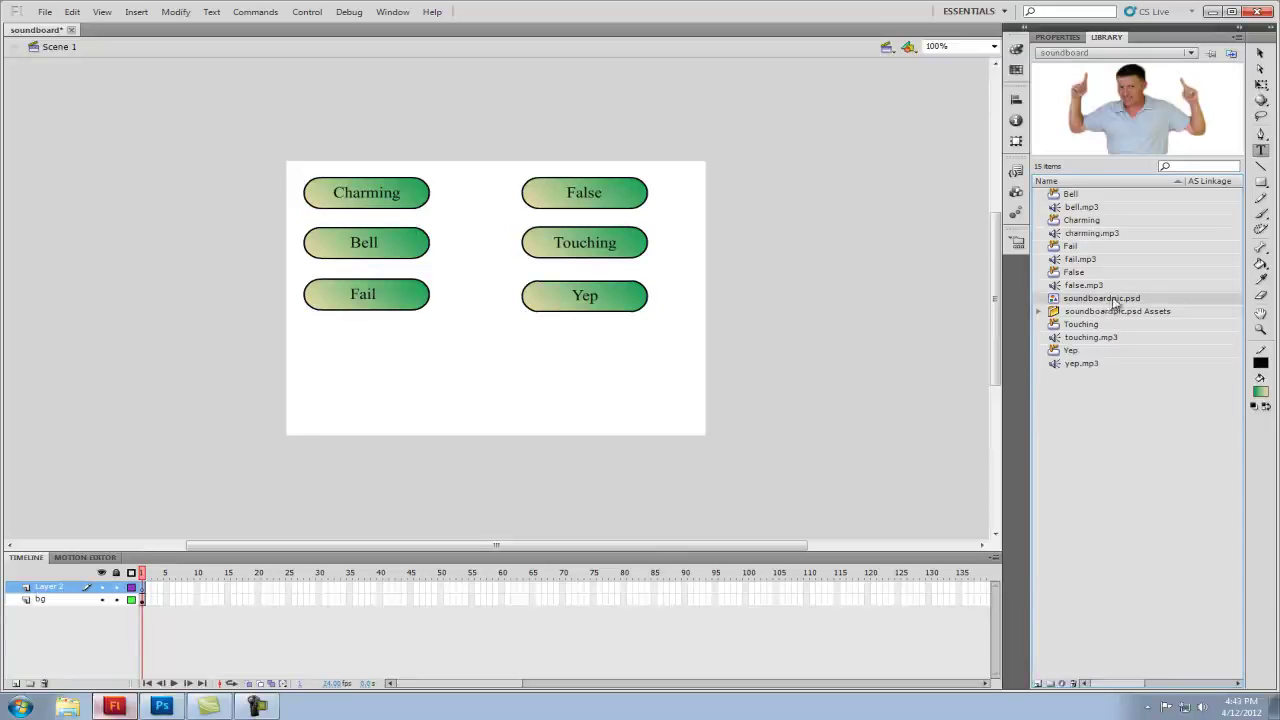
drag(1110, 299, 493, 333)
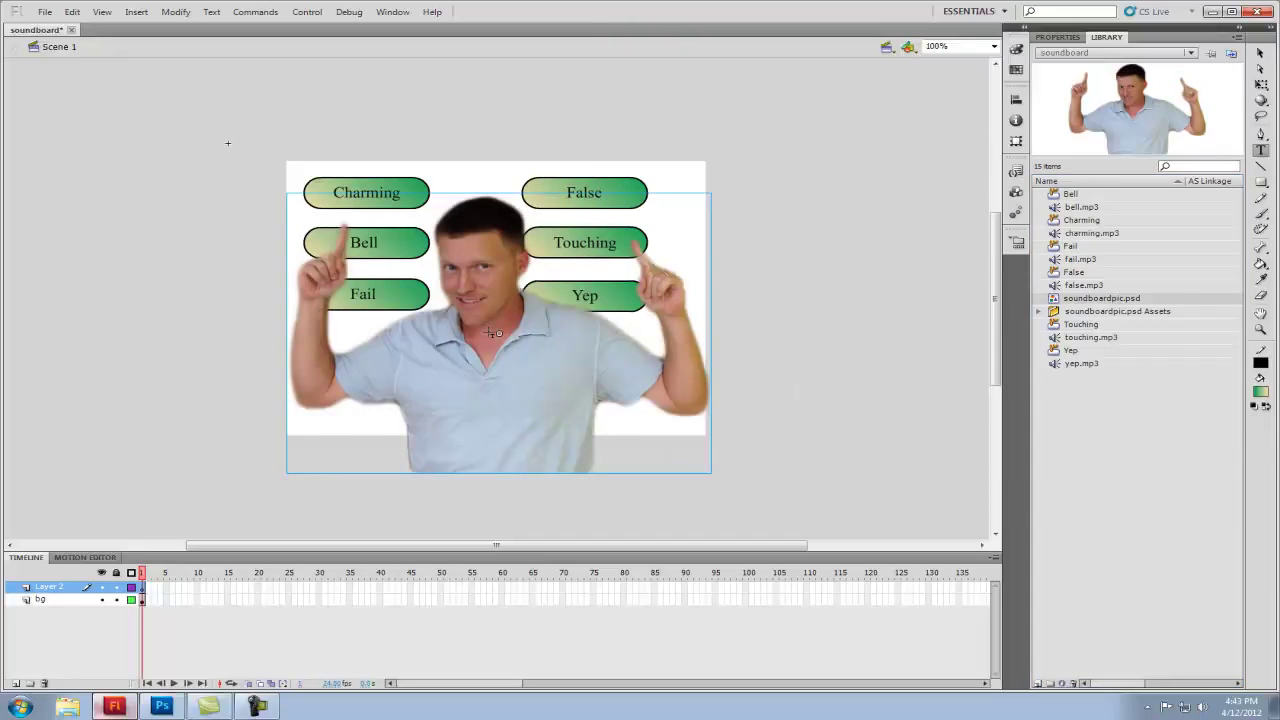
Step: Scale the man's picture down to about half size and move it to the stage's lower edge, between the two button columns
click(1263, 55)
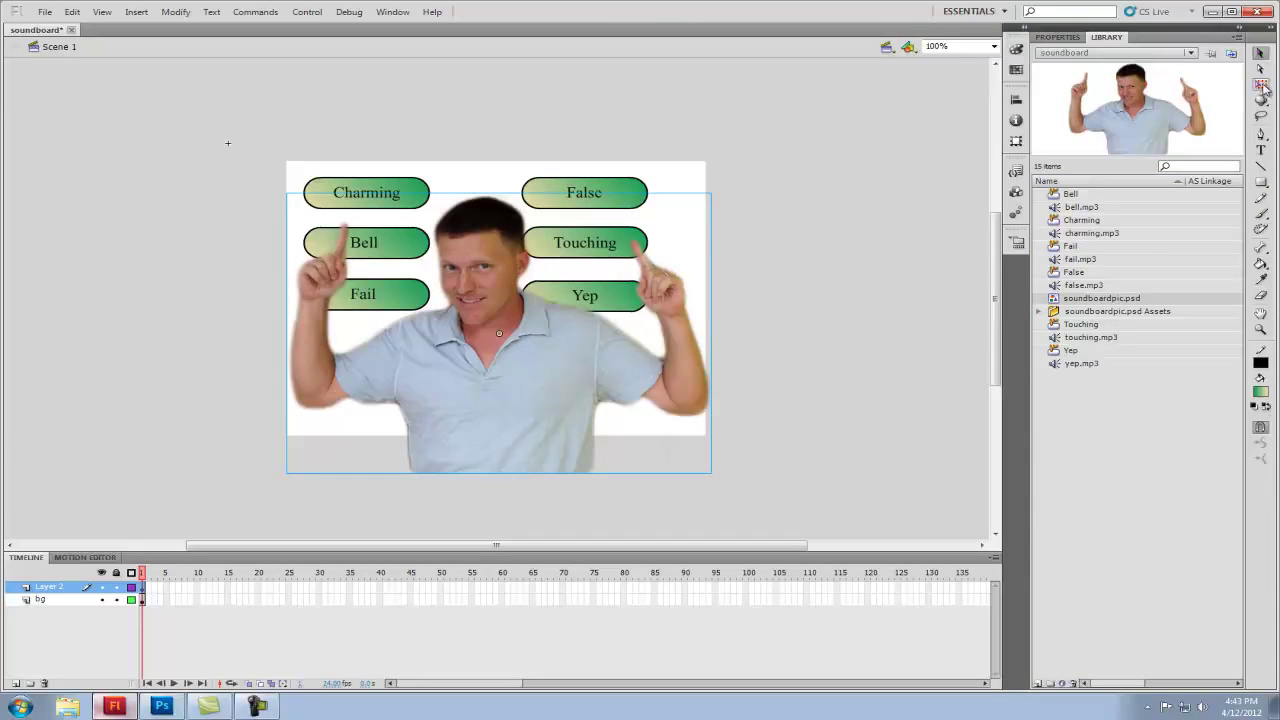
click(1262, 85)
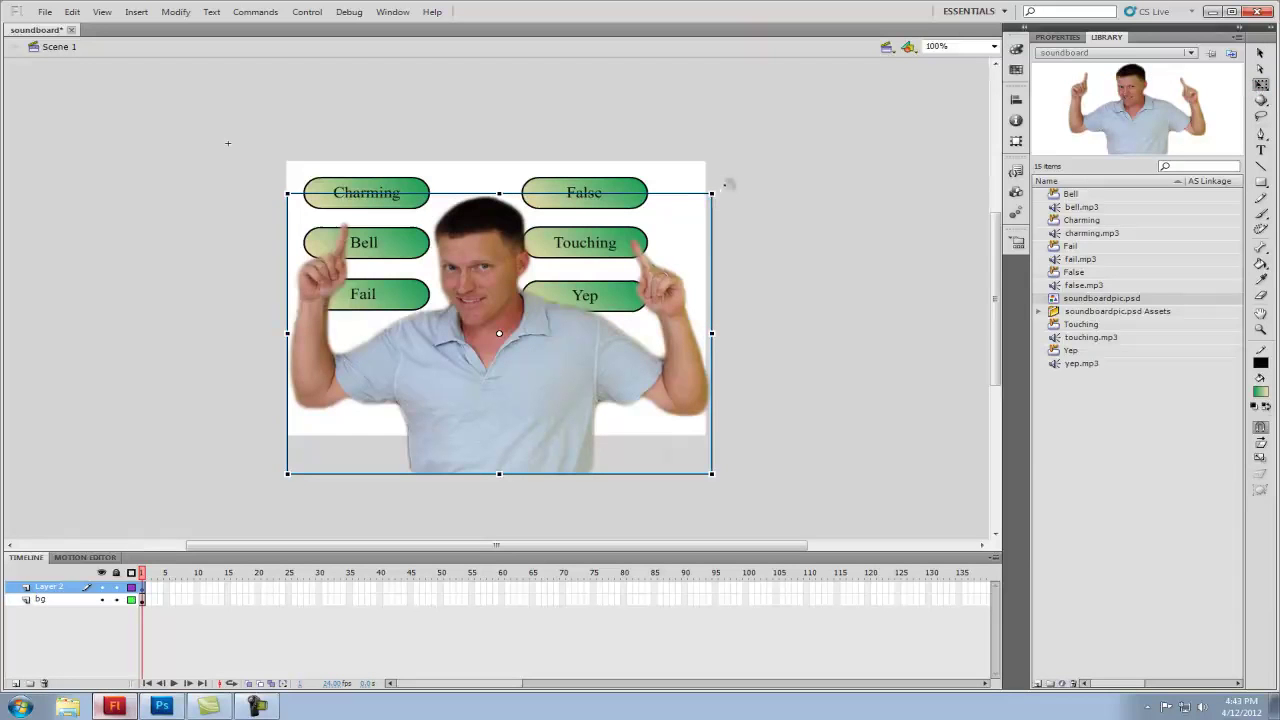
drag(711, 194, 590, 274)
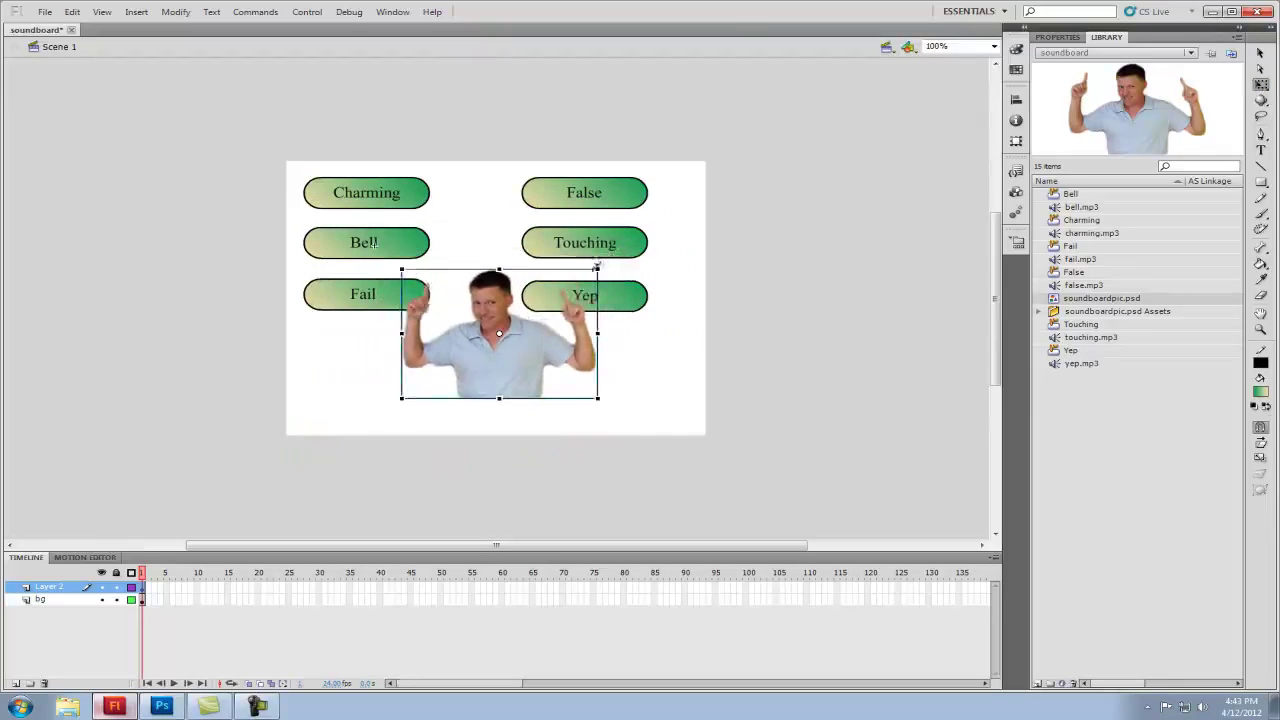
drag(505, 368, 491, 405)
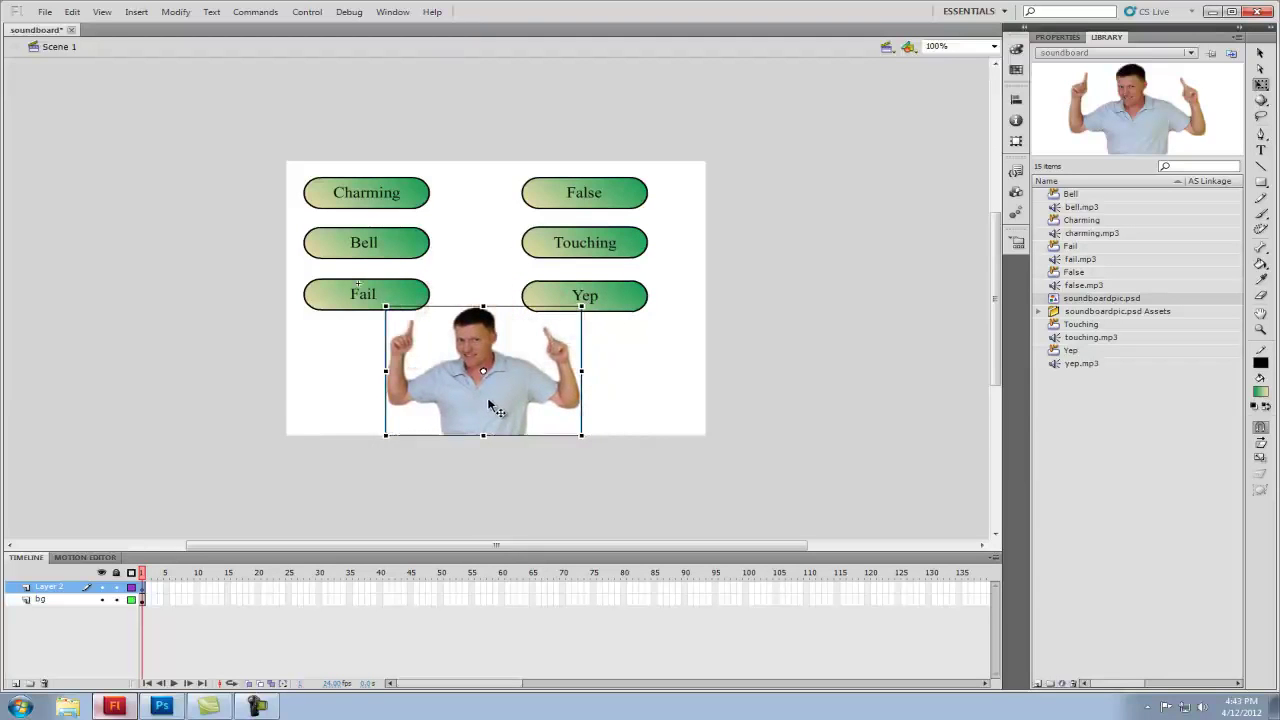
click(780, 405)
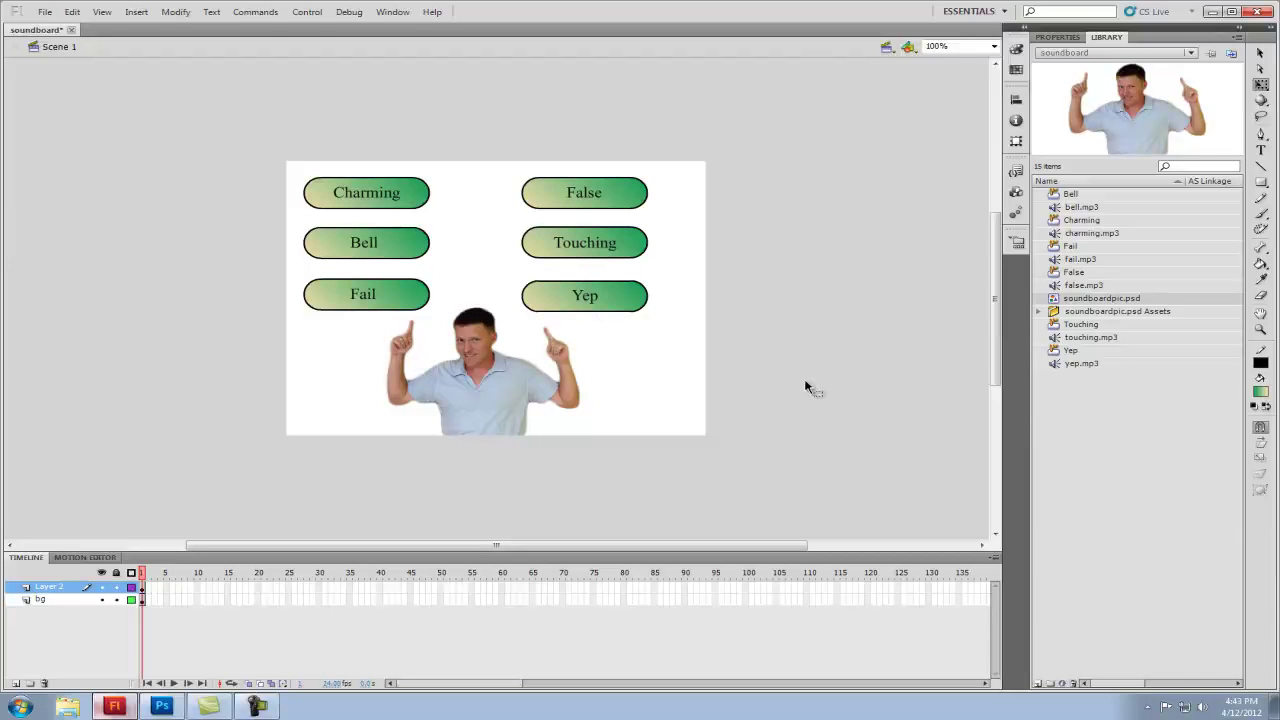
Step: Add a two-line text title below the Yep button, with the man's surname in possessive form above "Brilliant Quotes!"
click(1261, 150)
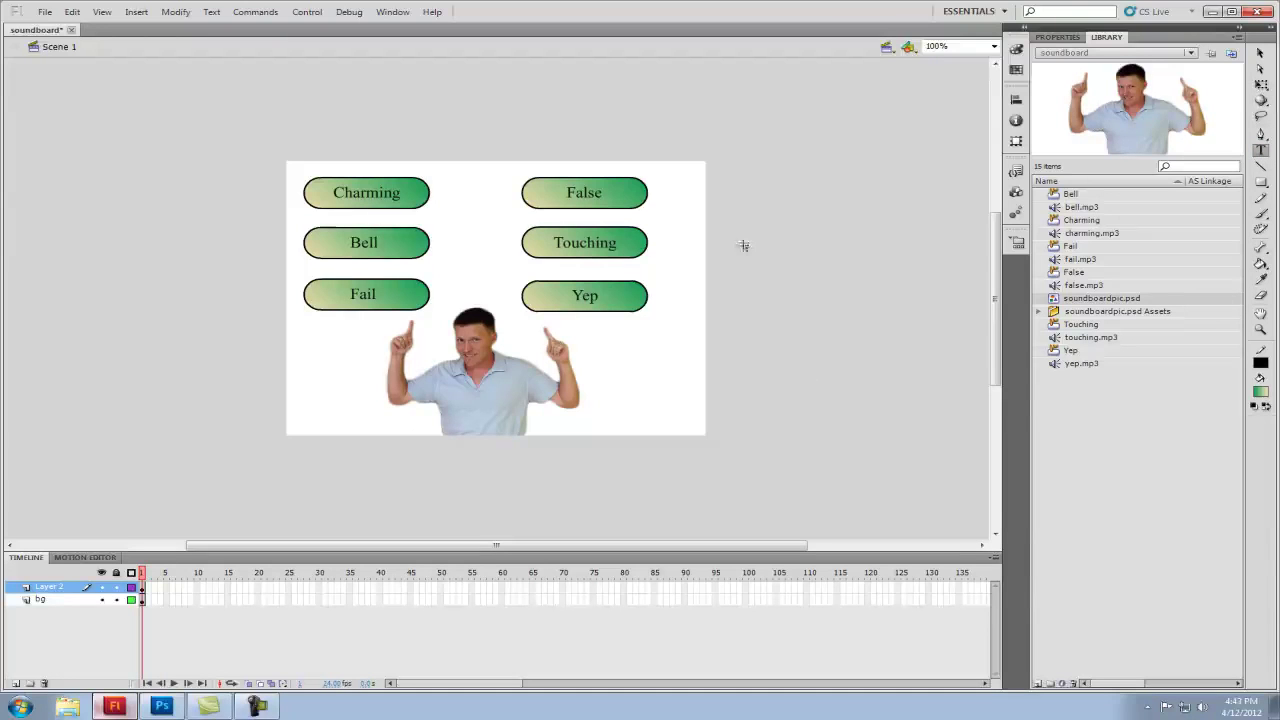
click(583, 320)
text(Keener's B)
key(BackSpace)
key(BackSpace)
key(Return)
text(Brilliant Q)
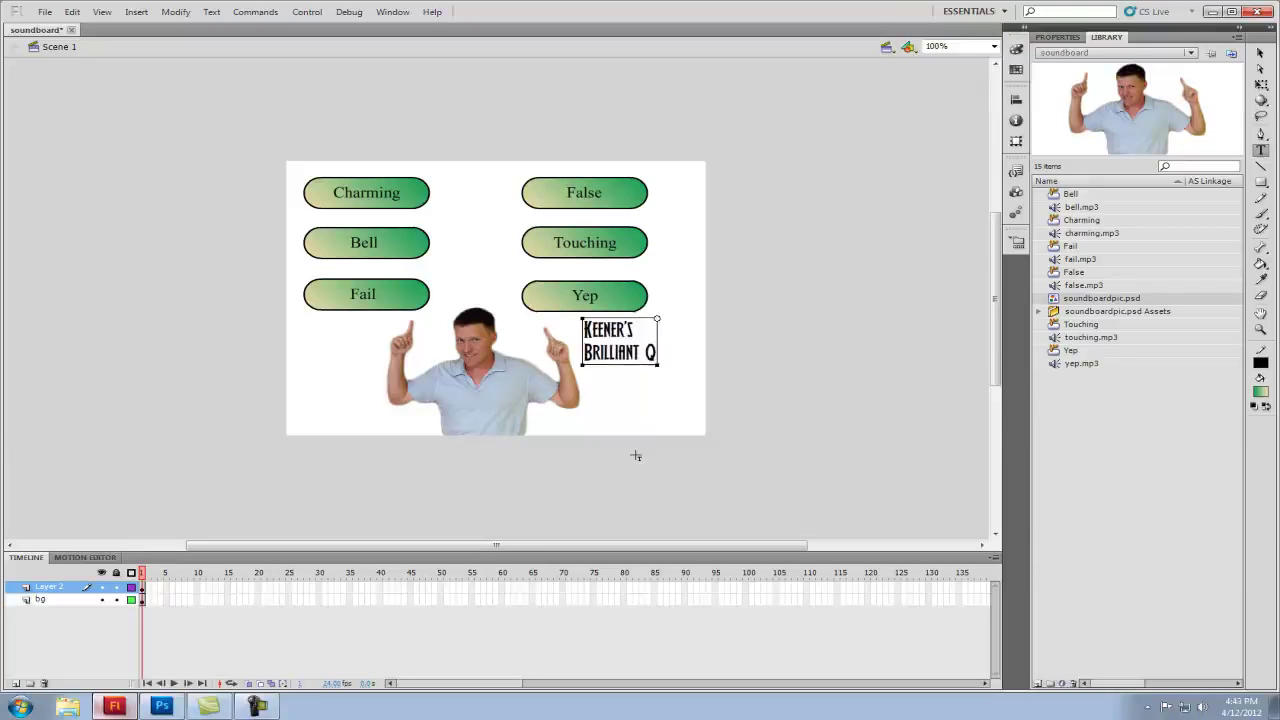
text(uotes!)
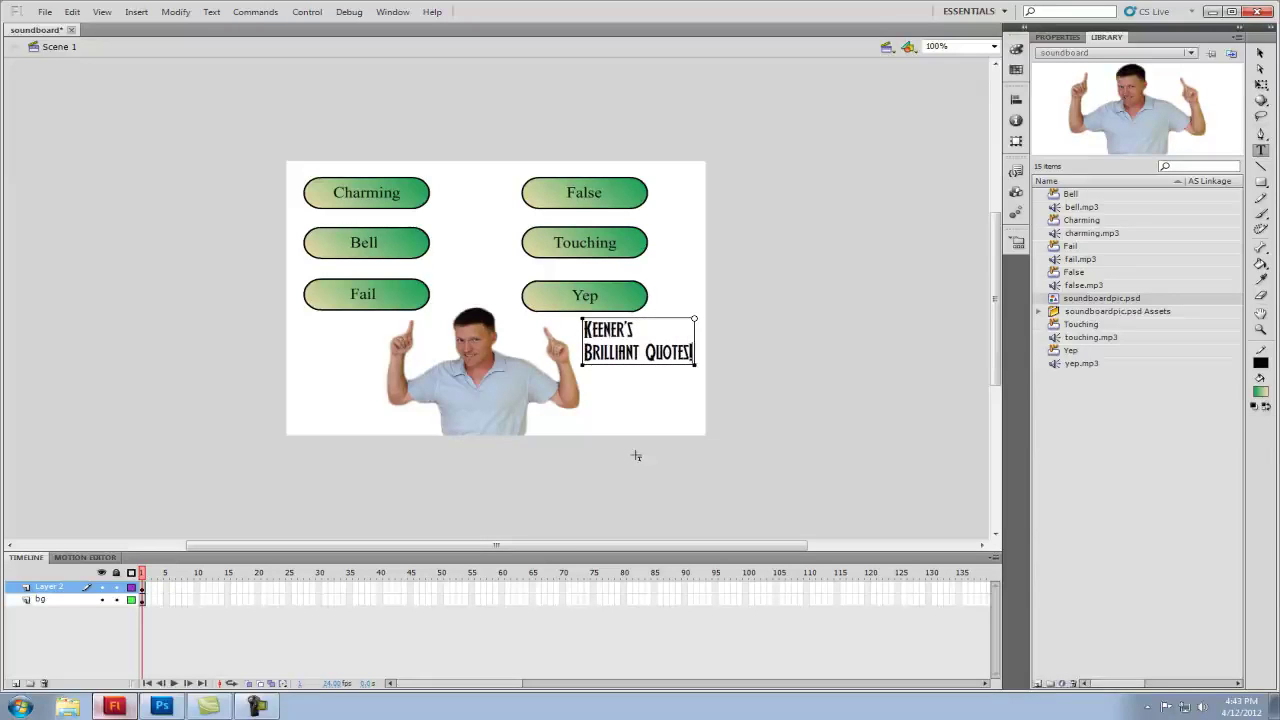
Step: Center-align both lines of the title text and set its font size to 25 pt
click(1057, 37)
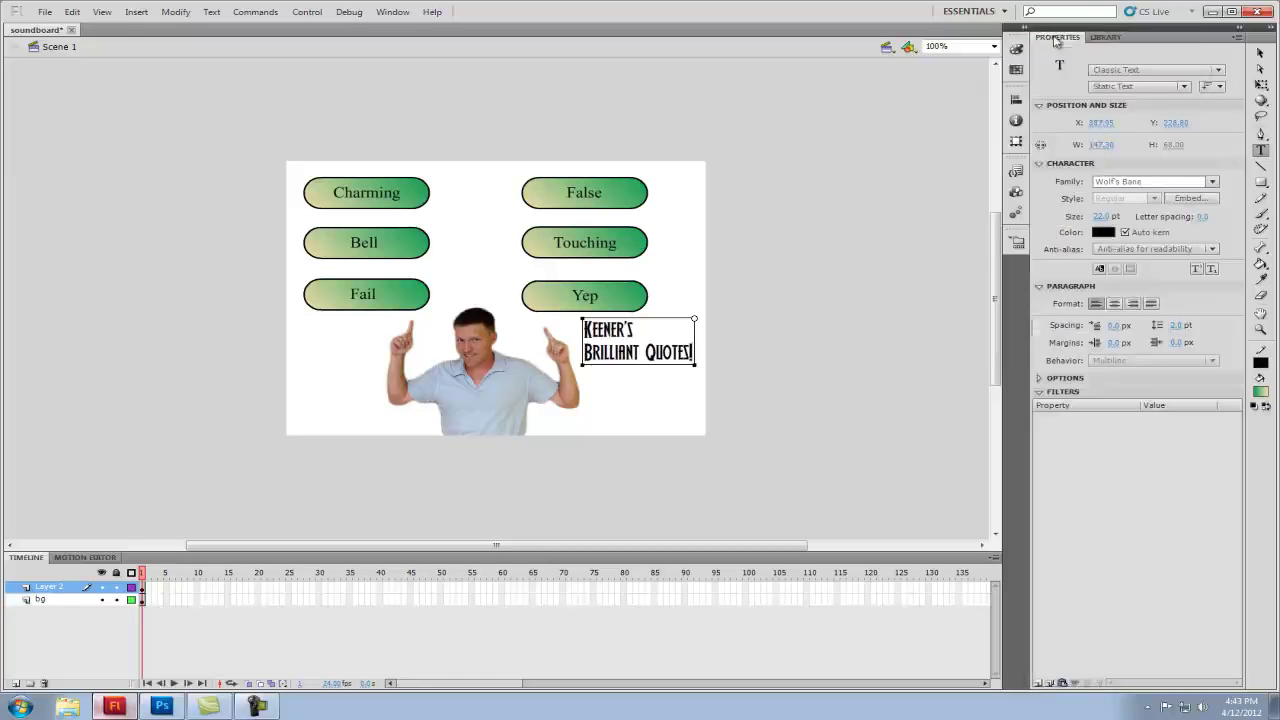
click(1039, 287)
click(1039, 288)
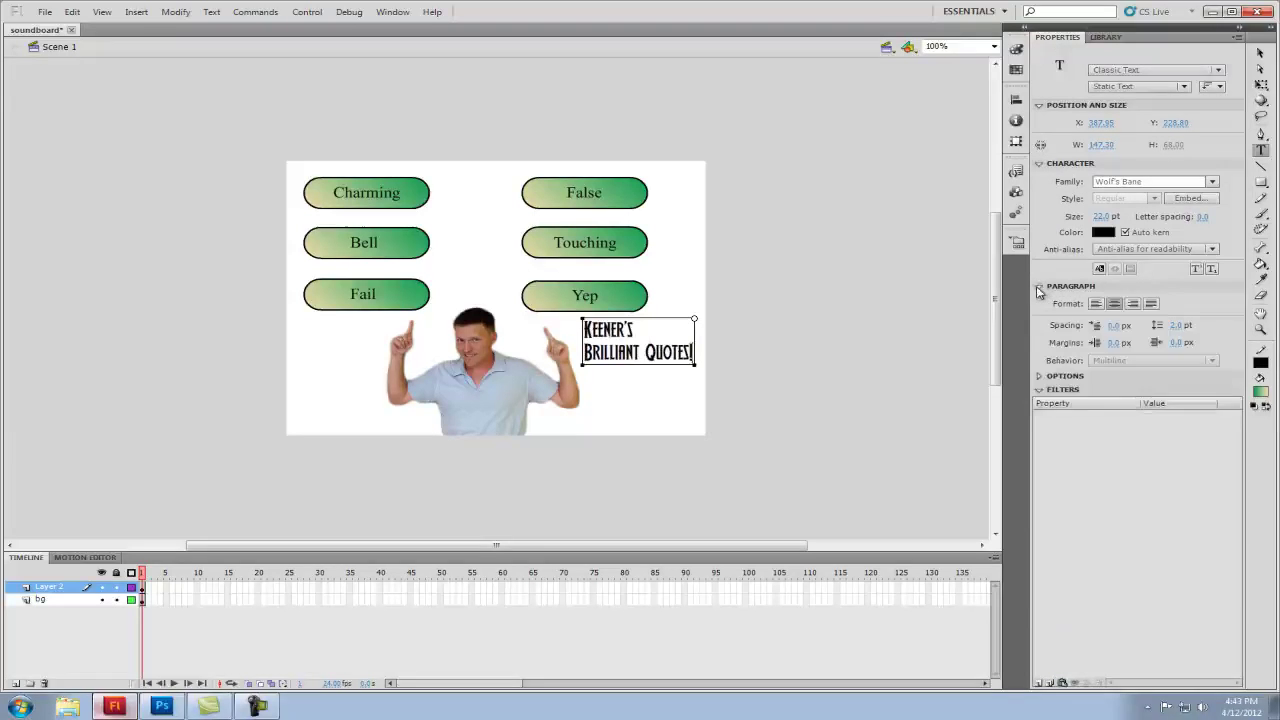
drag(694, 357, 583, 322)
click(1114, 303)
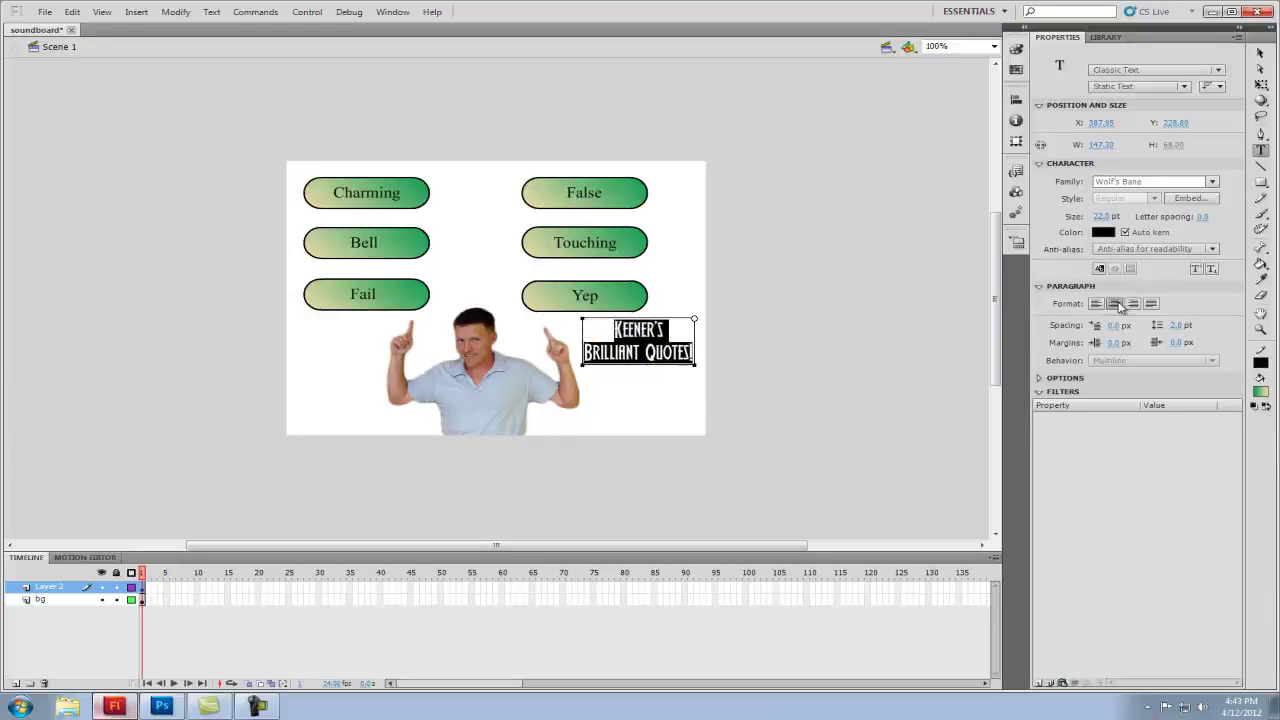
click(1104, 217)
text(25)
click(943, 354)
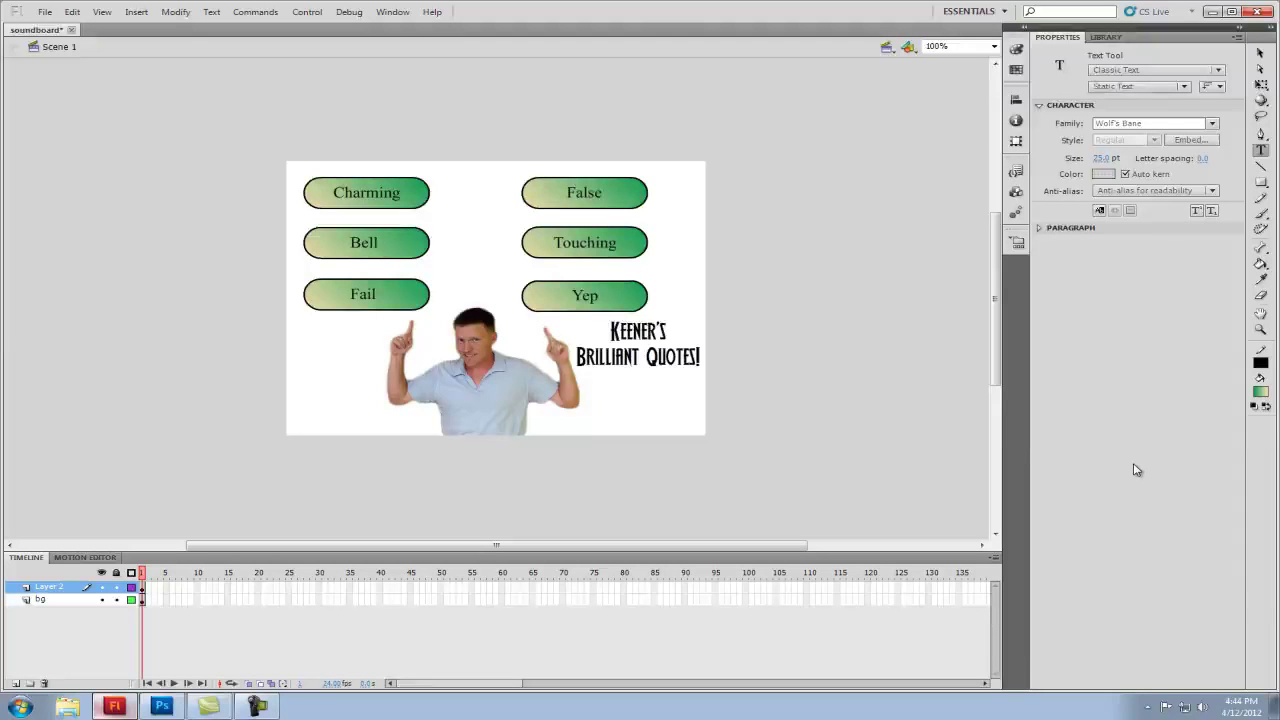
Step: Test the soundboard movie in a preview and try out the Yep button
key(ctrl+Return)
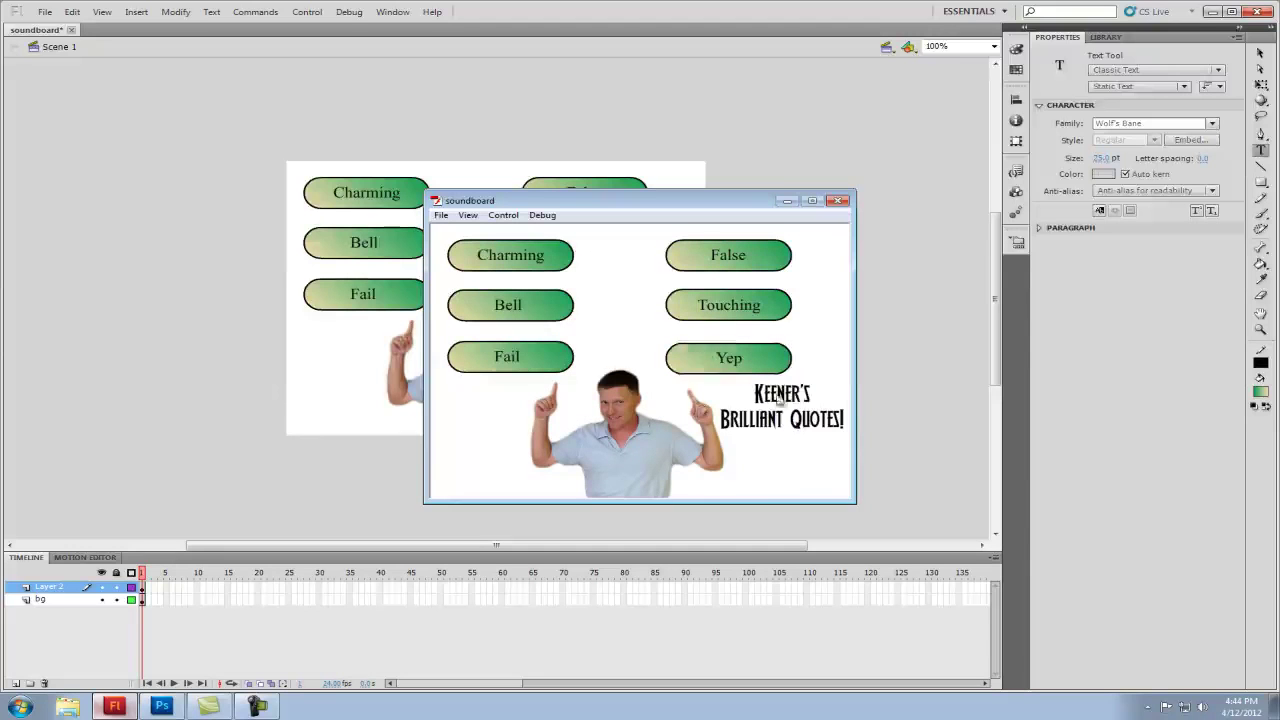
click(733, 368)
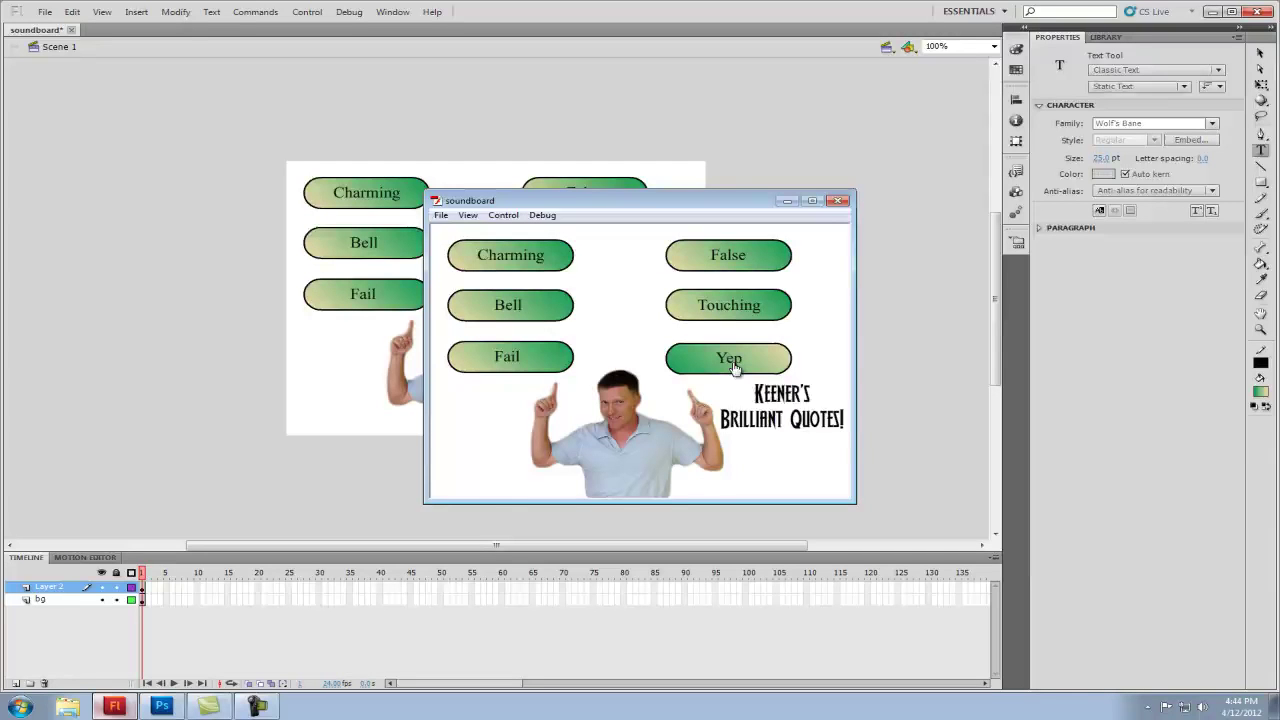